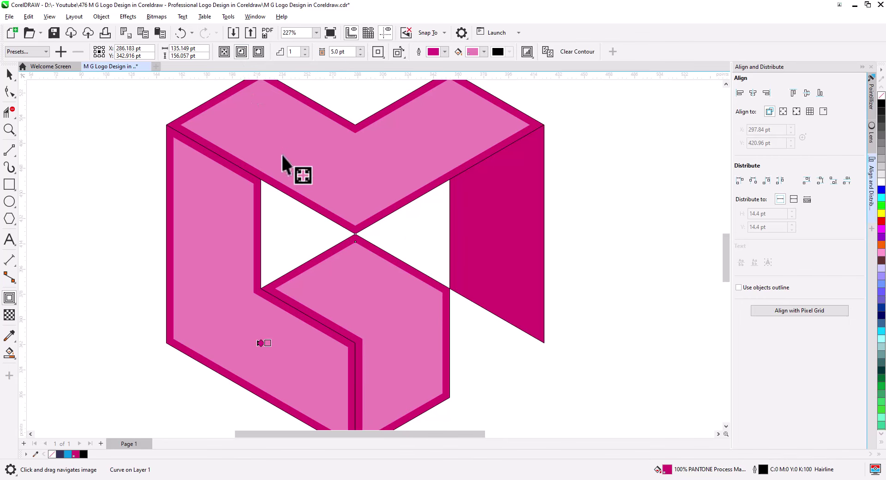
# Apply a 5 pt inside contour to the solid magenta panel forming the logo's right leg
pyautogui.click(498, 228)
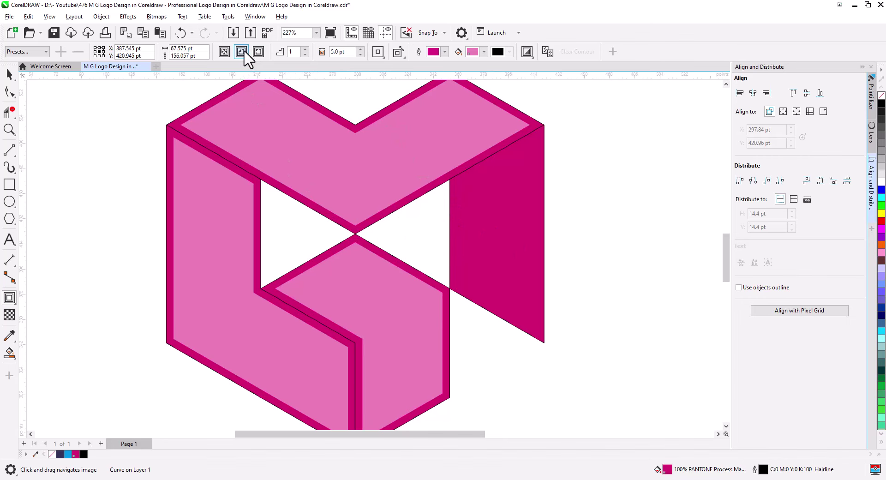
pyautogui.click(242, 51)
pyautogui.click(9, 73)
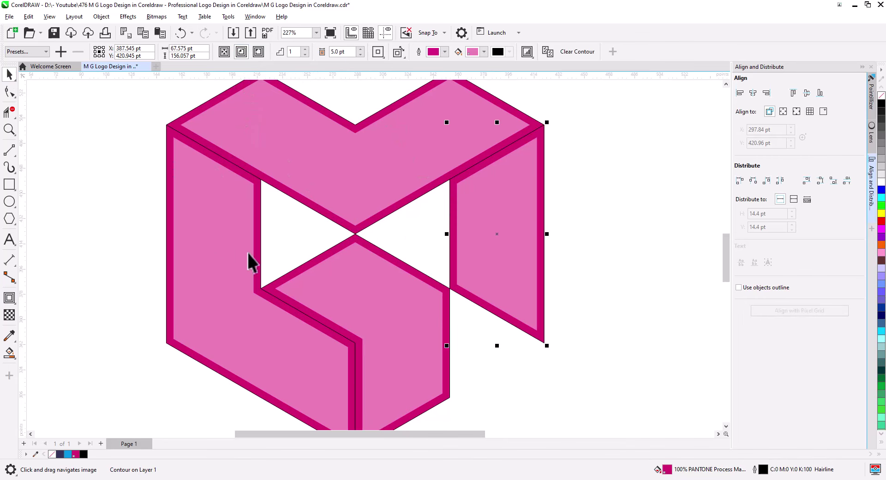
# Break the contours apart on all four logo pieces so the light inner shapes become separate curves
pyautogui.scroll(-1, 248, 253)
pyautogui.rightClick(420, 246)
pyautogui.press('Escape')
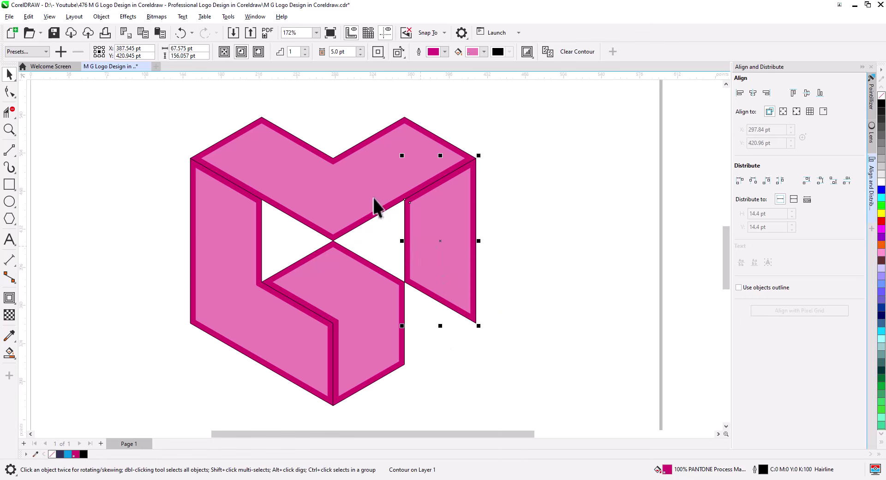
pyautogui.rightClick(354, 182)
pyautogui.click(388, 195)
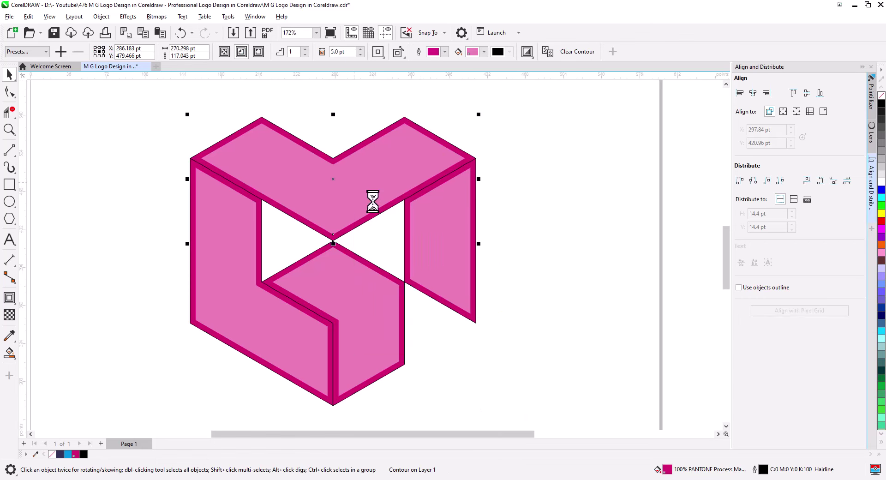
pyautogui.rightClick(245, 229)
pyautogui.click(277, 238)
pyautogui.rightClick(332, 286)
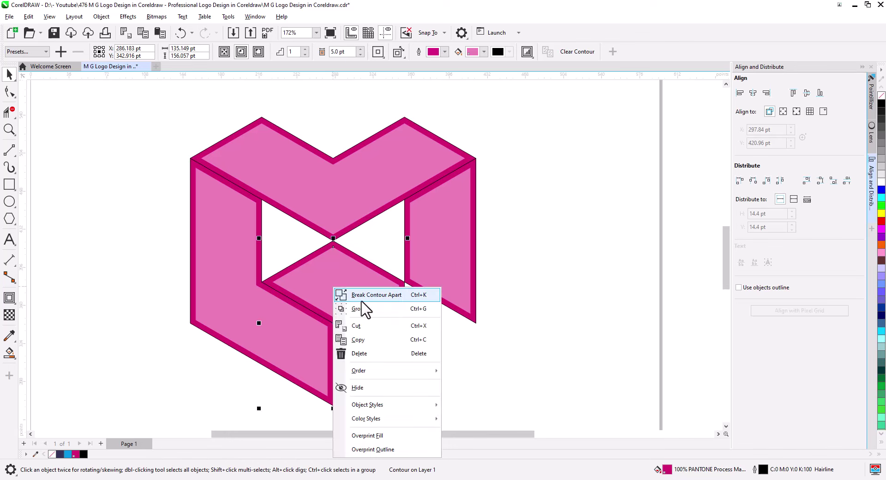
pyautogui.click(376, 294)
pyautogui.click(392, 268)
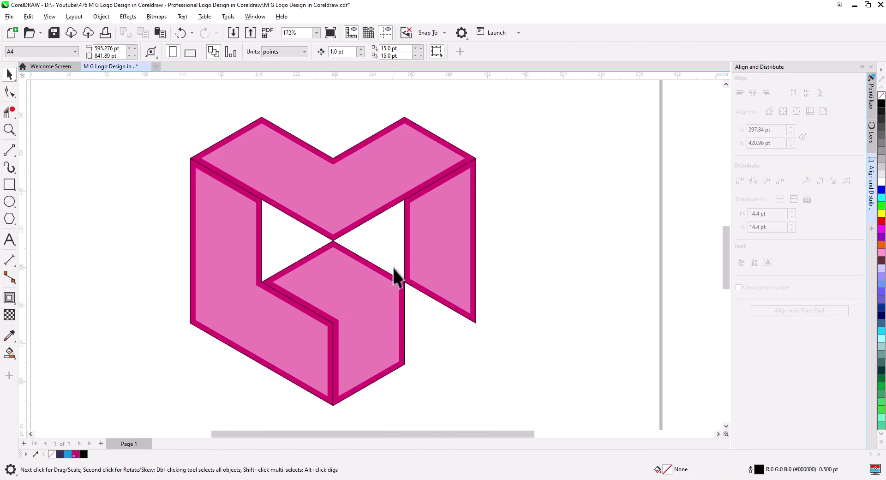
# Draw a vertical guide line about 33 pt long upward from the left panel's inner edge, across the top piece's left corner
pyautogui.click(239, 173)
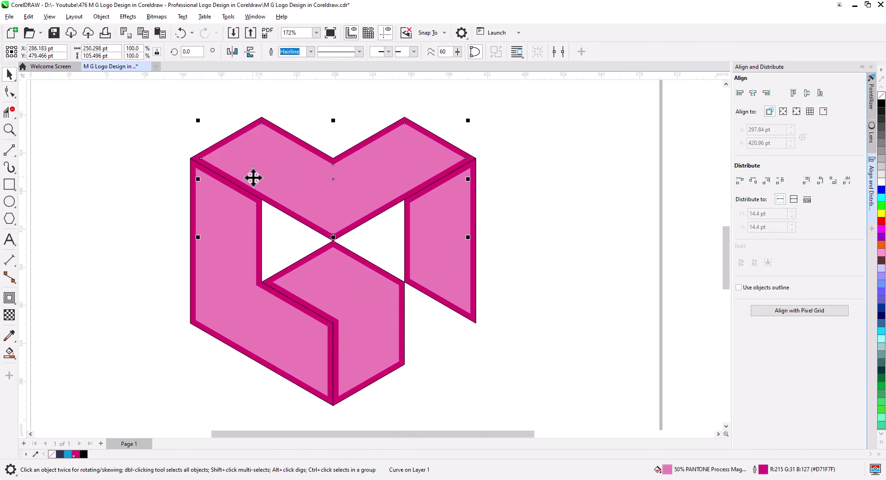
pyautogui.scroll(5, 259, 177)
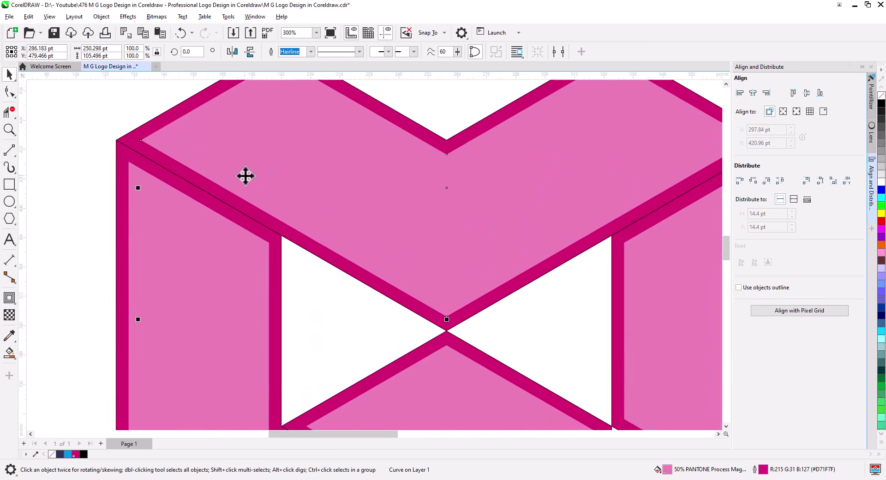
pyautogui.moveTo(239, 179); pyautogui.dragTo(311, 322)
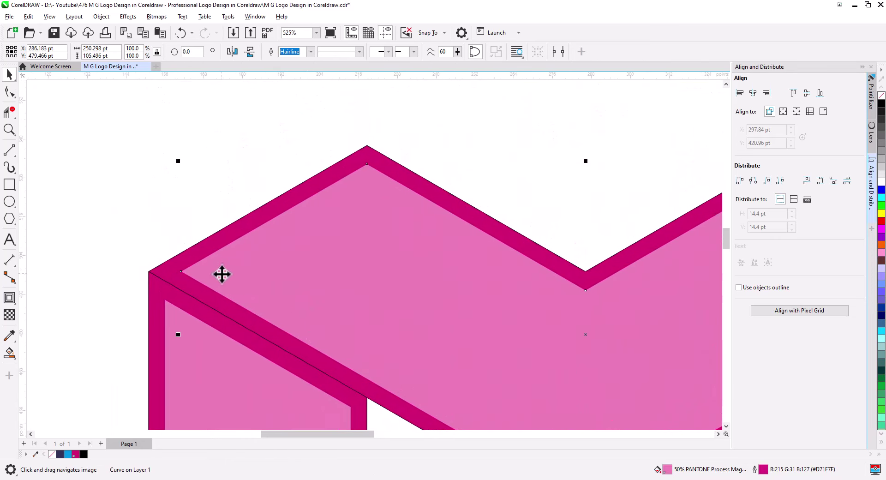
pyautogui.click(9, 150)
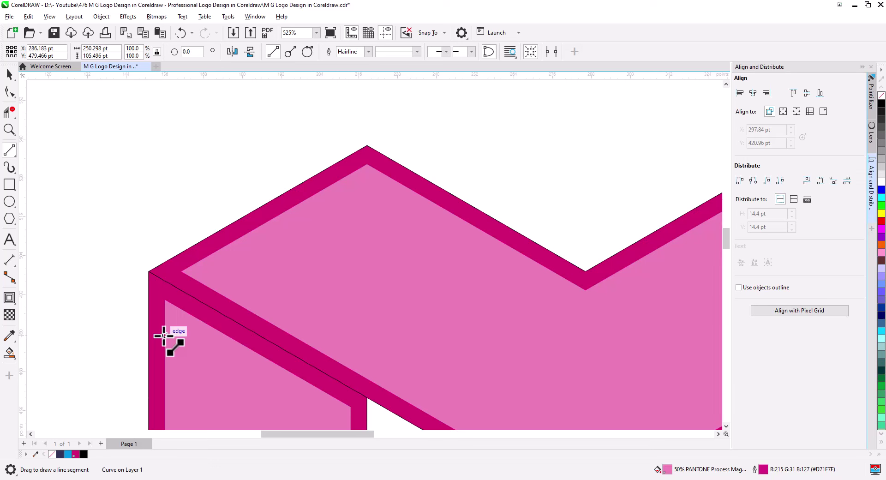
pyautogui.moveTo(165, 335); pyautogui.dragTo(164, 228)
pyautogui.press('space')
# Shift the light top shape's two upper-left nodes about 5.8 pt outward to the guide line and outer edge, and delete the guide line
pyautogui.click(205, 261)
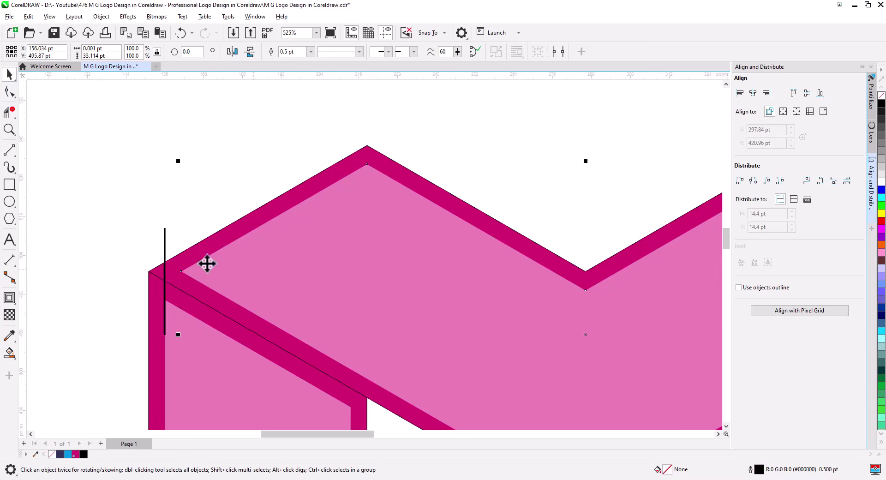
pyautogui.click(10, 93)
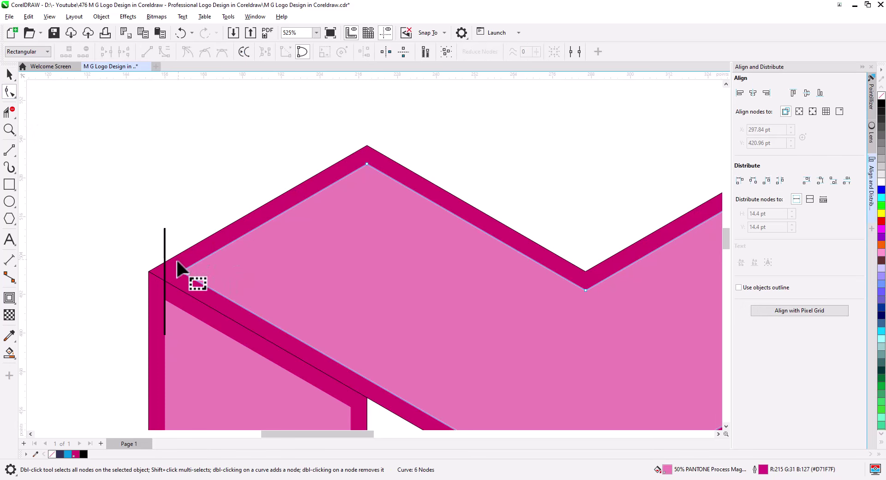
pyautogui.click(367, 164)
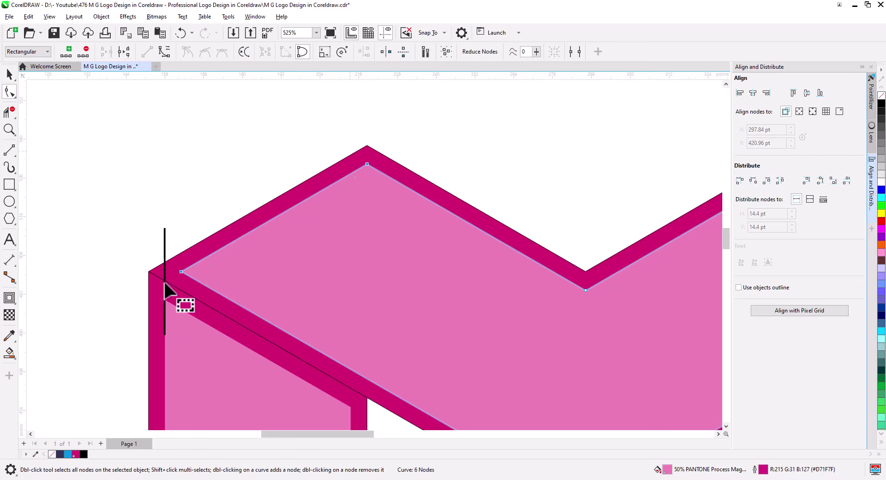
pyautogui.keyDown('shift'); pyautogui.click(181, 271); pyautogui.keyUp('shift')
pyautogui.moveTo(181, 272); pyautogui.dragTo(165, 262)
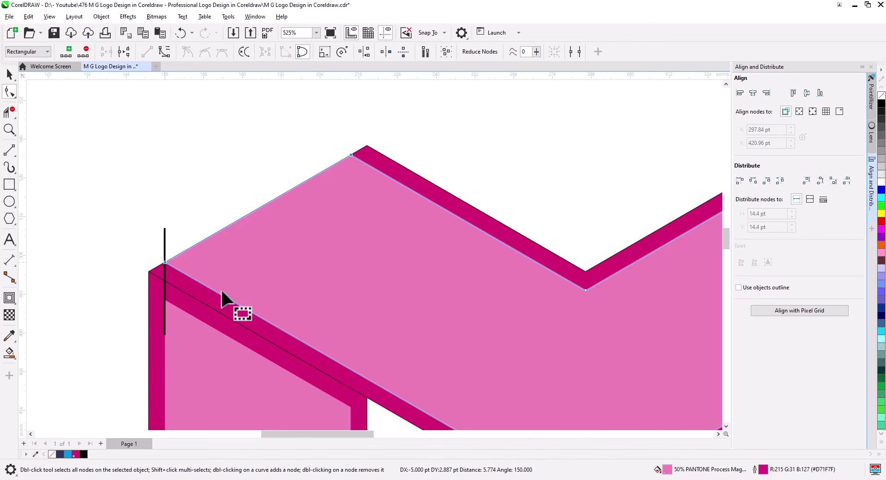
pyautogui.click(9, 75)
pyautogui.moveTo(124, 184); pyautogui.dragTo(176, 342)
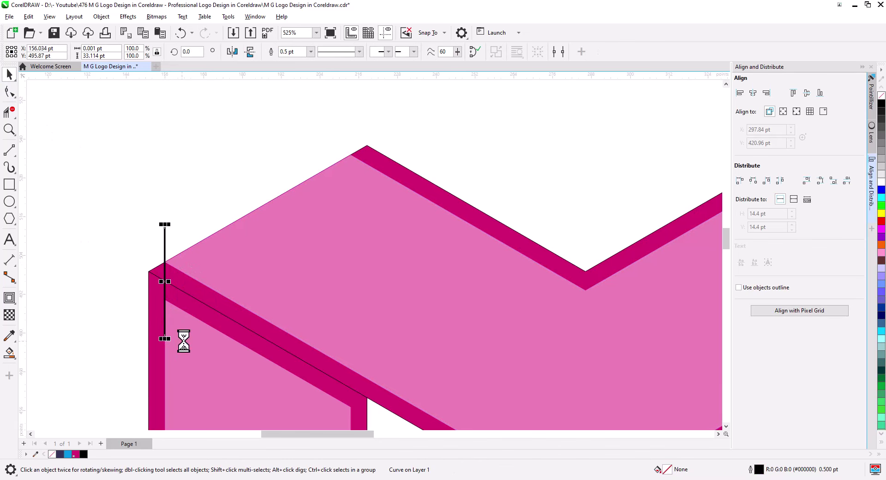
pyautogui.press('Delete')
# Draw a vertical guide line about 52 pt long along the right panel's inner edge, across the top piece's right corner
pyautogui.scroll(-3, 298, 261)
pyautogui.moveTo(386, 305); pyautogui.dragTo(206, 331)
pyautogui.scroll(2, 413, 261)
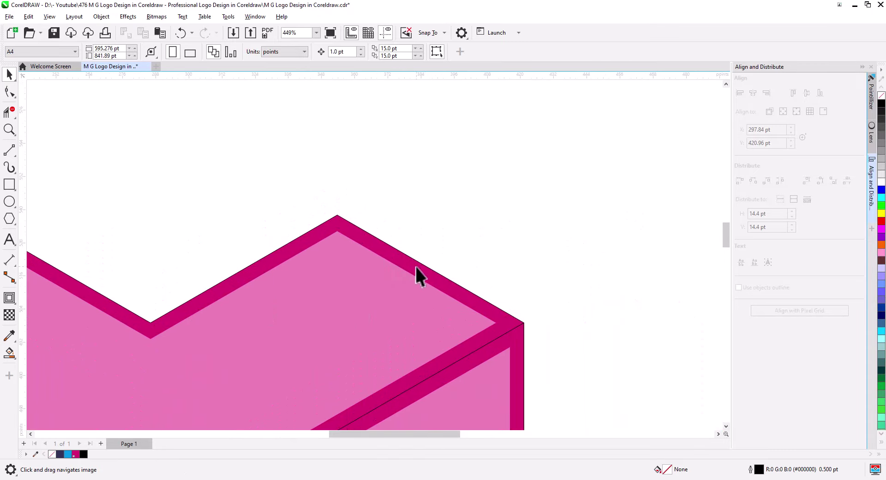
pyautogui.moveTo(428, 305); pyautogui.dragTo(320, 268)
pyautogui.click(10, 150)
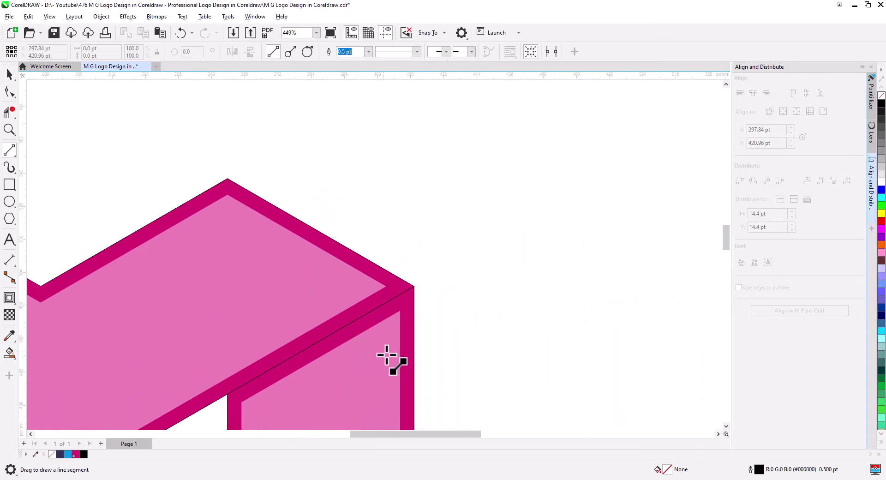
pyautogui.moveTo(400, 360); pyautogui.dragTo(400, 217)
pyautogui.click(17, 80)
# Move the light top shape's two upper-right nodes out to the guide line and outer edge, and delete the guide line
pyautogui.click(353, 294)
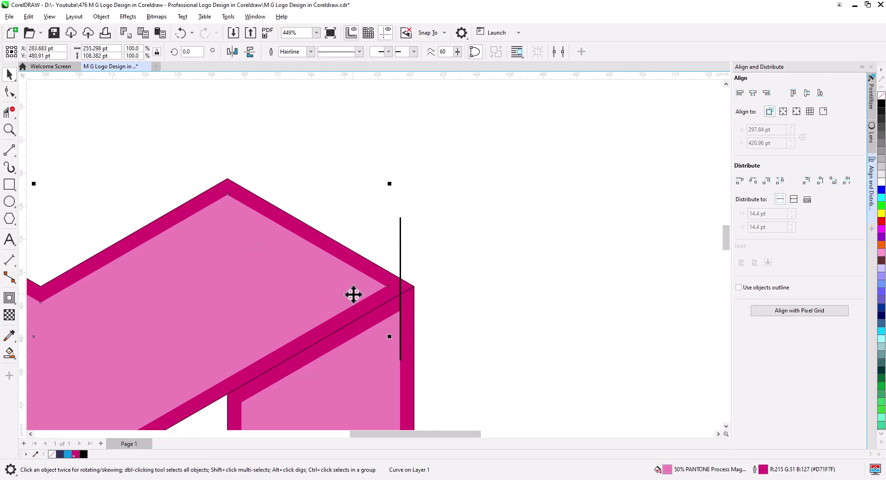
pyautogui.click(8, 91)
pyautogui.moveTo(168, 153); pyautogui.dragTo(400, 279)
pyautogui.press('space')
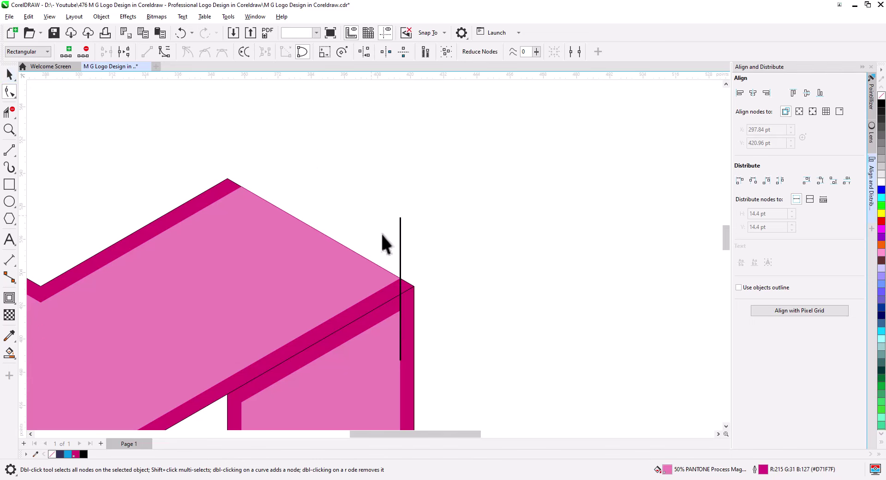
pyautogui.press('space')
pyautogui.click(400, 239)
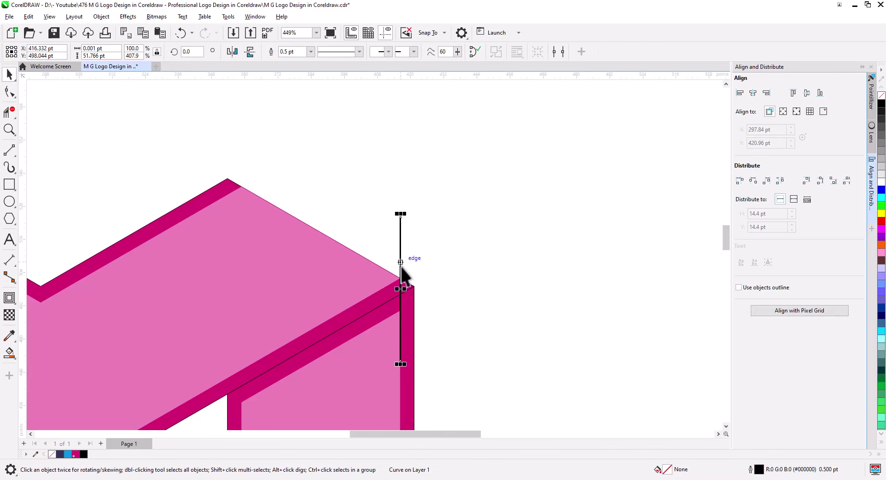
pyautogui.press('Delete')
# Delete the dark magenta outer shape behind the light top piece
pyautogui.scroll(-1, 418, 256)
pyautogui.moveTo(437, 280); pyautogui.dragTo(534, 160)
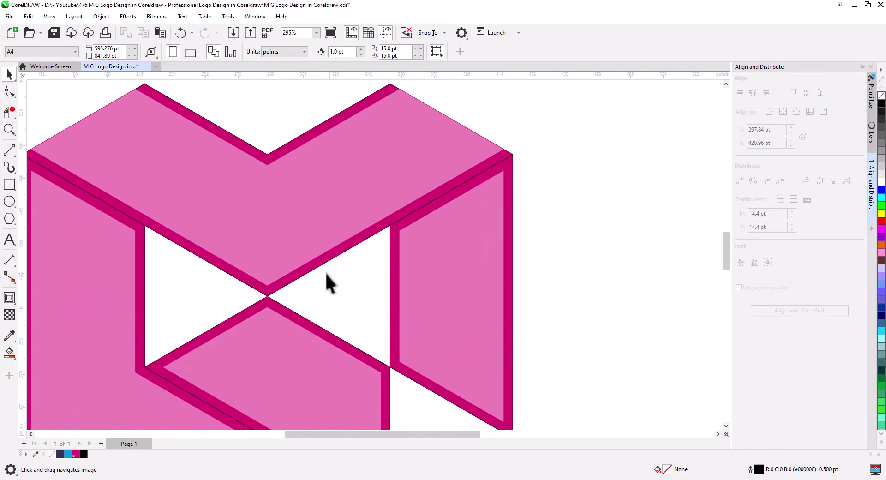
pyautogui.click(302, 273)
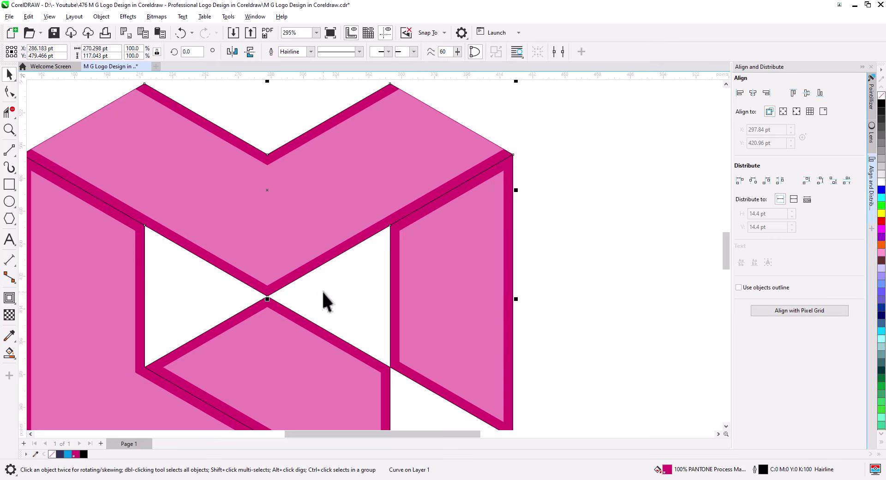
pyautogui.press('Delete')
# Draw a diagonal guide line about 50 pt wide and 29 pt high, extending the lower-left panel's inner bottom edge past the logo's bottom corner
pyautogui.moveTo(338, 300); pyautogui.dragTo(357, 81)
pyautogui.scroll(-1, 357, 81)
pyautogui.click(305, 153)
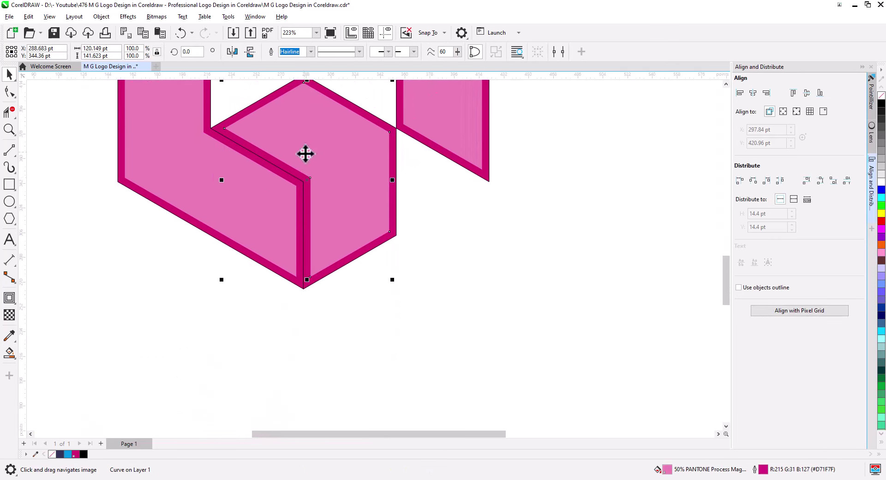
pyautogui.scroll(5, 330, 257)
pyautogui.click(315, 262)
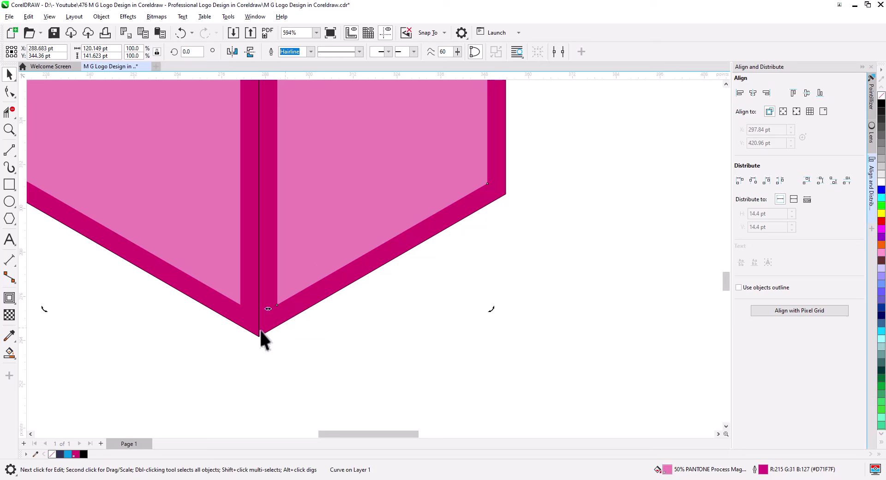
pyautogui.press('Escape')
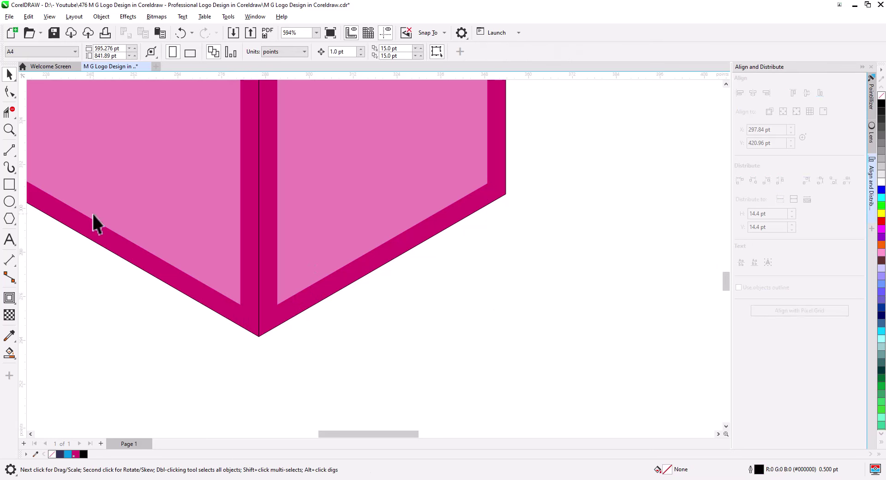
pyautogui.click(8, 151)
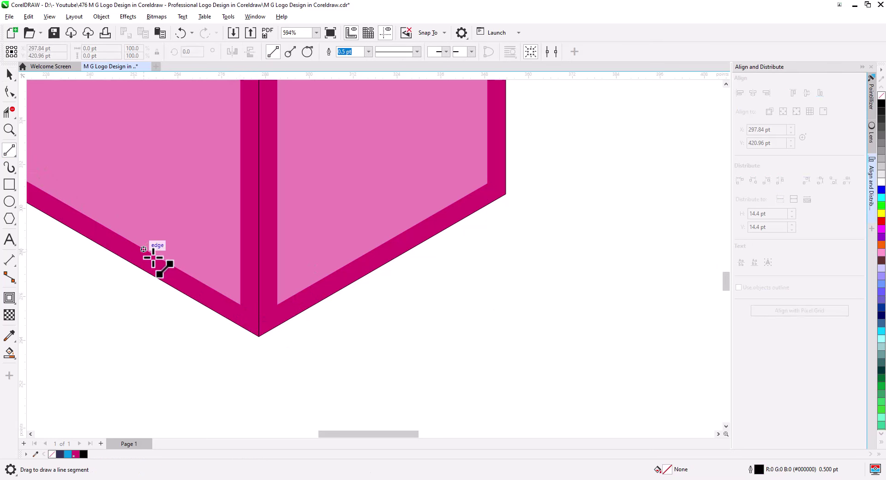
pyautogui.moveTo(145, 250); pyautogui.dragTo(325, 353)
pyautogui.click(9, 73)
# Move the light lower-right shape's two bottom nodes down to the guide line and outer edge, and delete the guide line
pyautogui.click(256, 301)
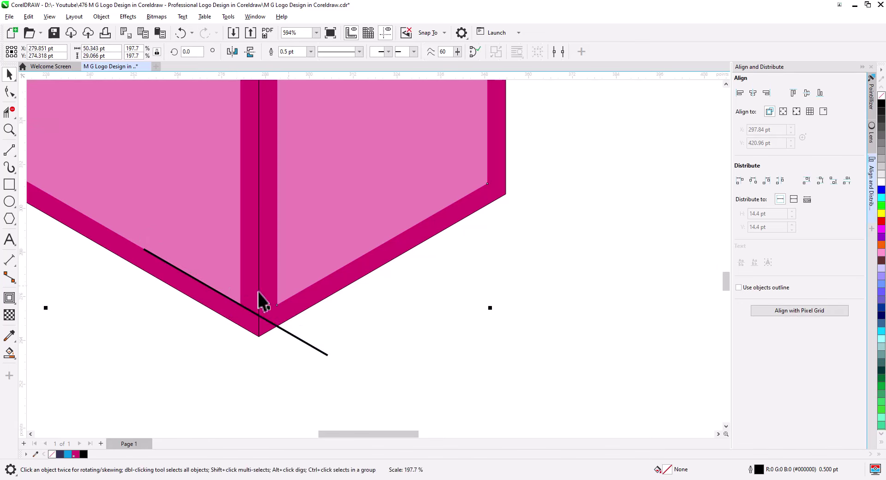
pyautogui.click(9, 93)
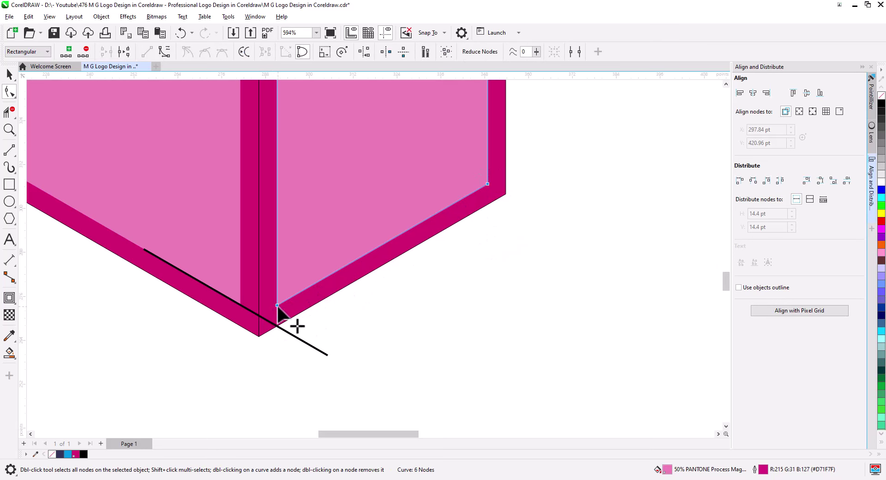
pyautogui.moveTo(276, 305); pyautogui.dragTo(278, 324)
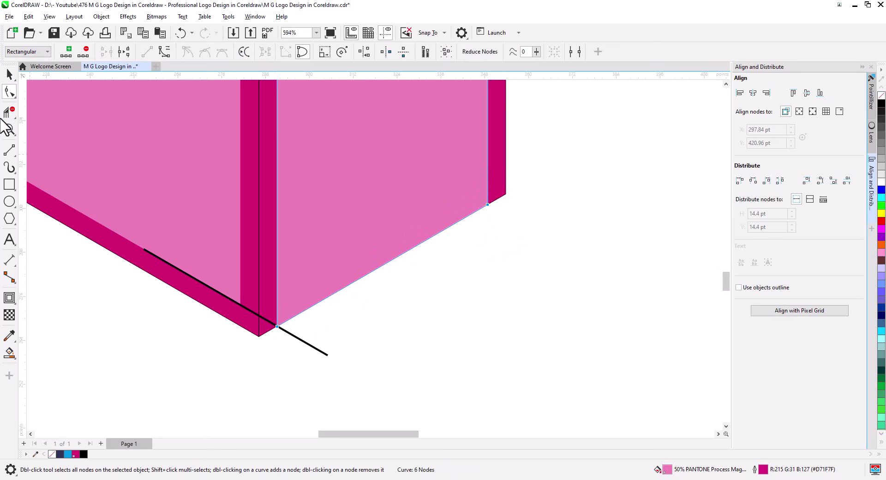
pyautogui.click(9, 74)
pyautogui.click(307, 344)
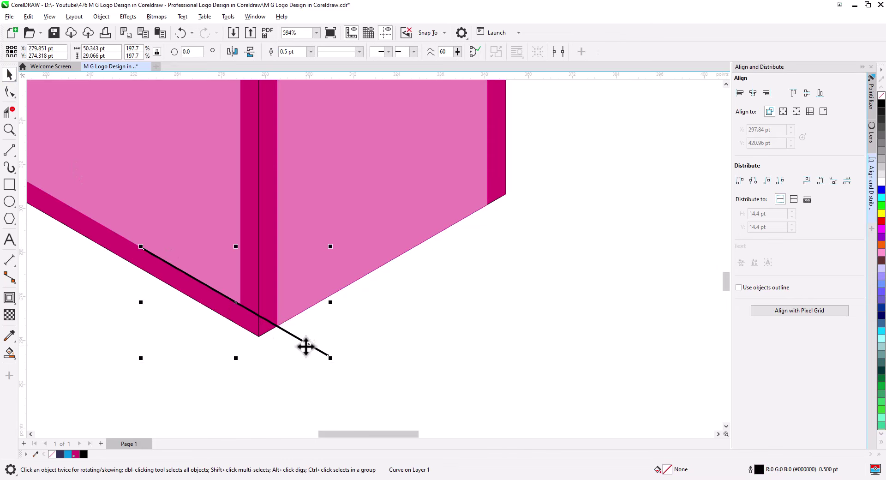
pyautogui.press('Delete')
# Delete the dark magenta outer shapes behind the right leg, the lower-right piece and the left panel
pyautogui.scroll(-5, 297, 366)
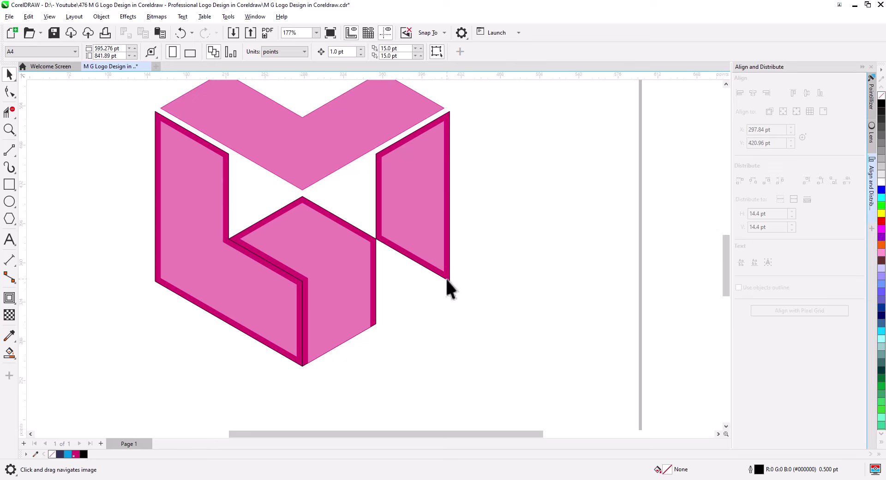
pyautogui.click(446, 275)
pyautogui.press('Delete')
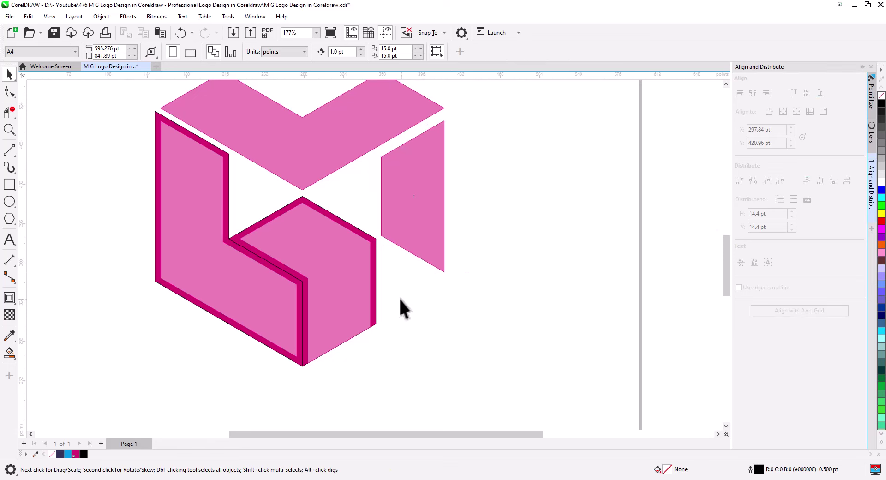
pyautogui.click(374, 284)
pyautogui.press('Delete')
pyautogui.click(298, 282)
pyautogui.press('Delete')
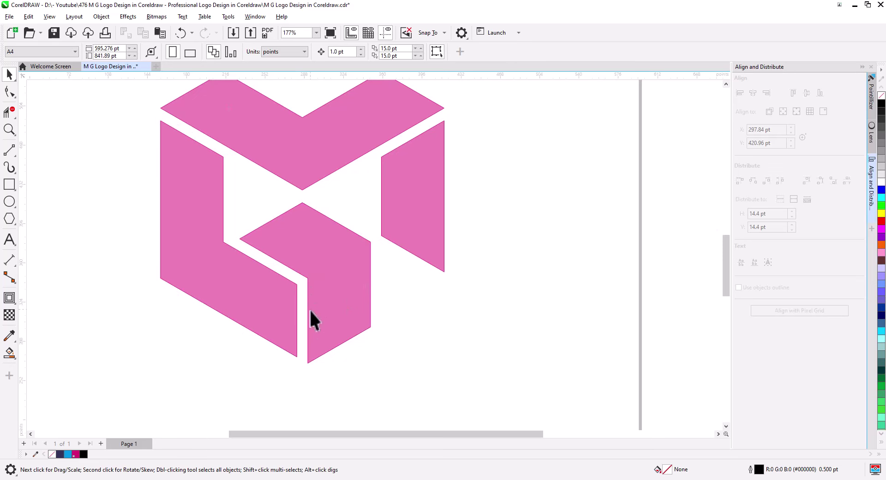
# Draw a continuous line about 145 pt wide and 234 pt high along the inner M edges and around the lower-right piece to its top corner
pyautogui.moveTo(404, 314); pyautogui.dragTo(429, 347)
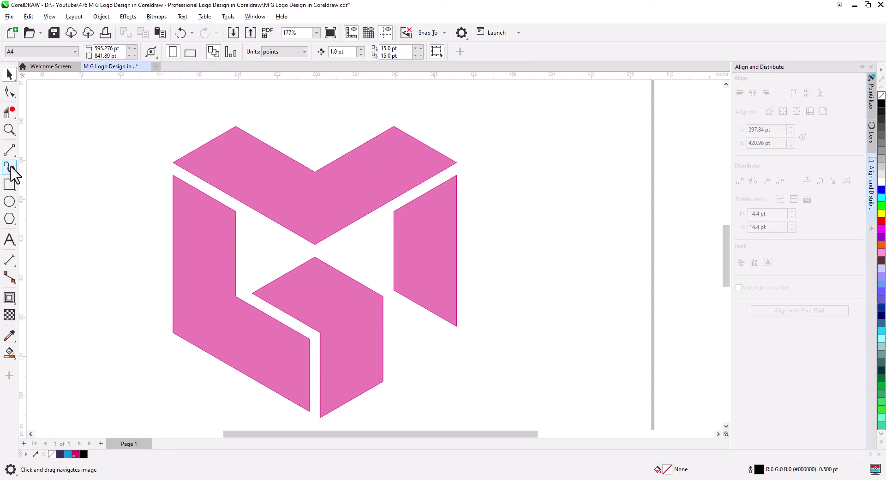
pyautogui.click(14, 149)
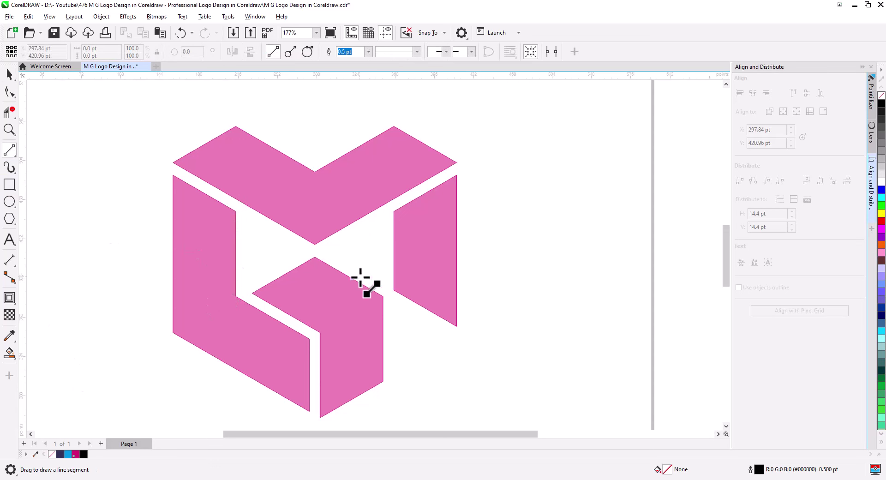
pyautogui.moveTo(393, 289); pyautogui.dragTo(237, 296)
pyautogui.moveTo(237, 296); pyautogui.dragTo(316, 257)
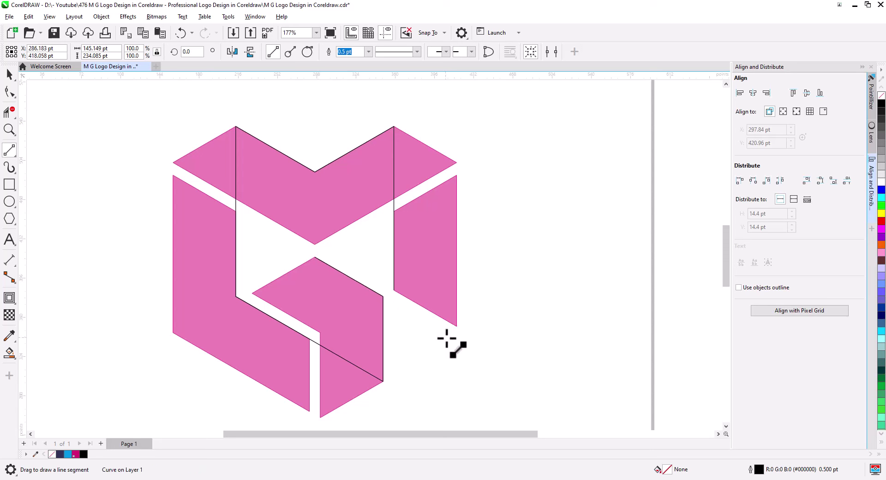
# Draw a second line about 260 pt wide and 234 pt high along the outer edges, snapping its end node to the lower-right piece's left tip
pyautogui.moveTo(456, 325); pyautogui.dragTo(317, 245)
pyautogui.moveTo(317, 244); pyautogui.dragTo(254, 292)
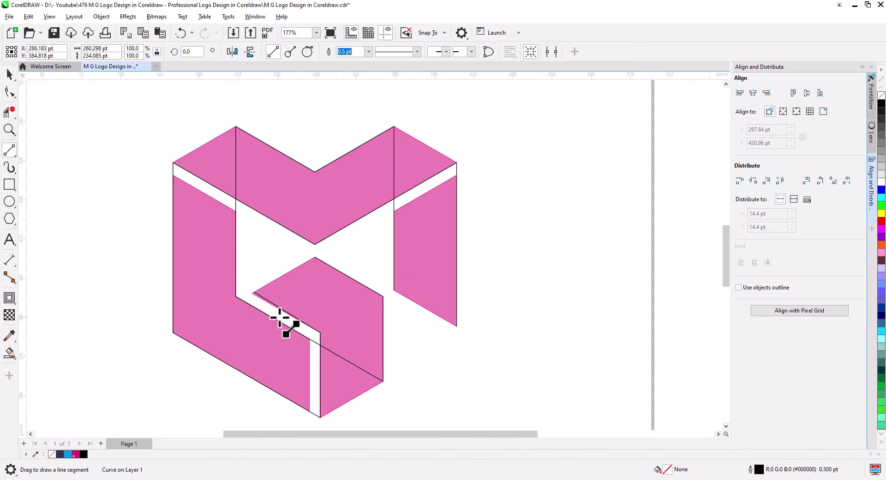
pyautogui.click(9, 91)
pyautogui.scroll(2, 260, 310)
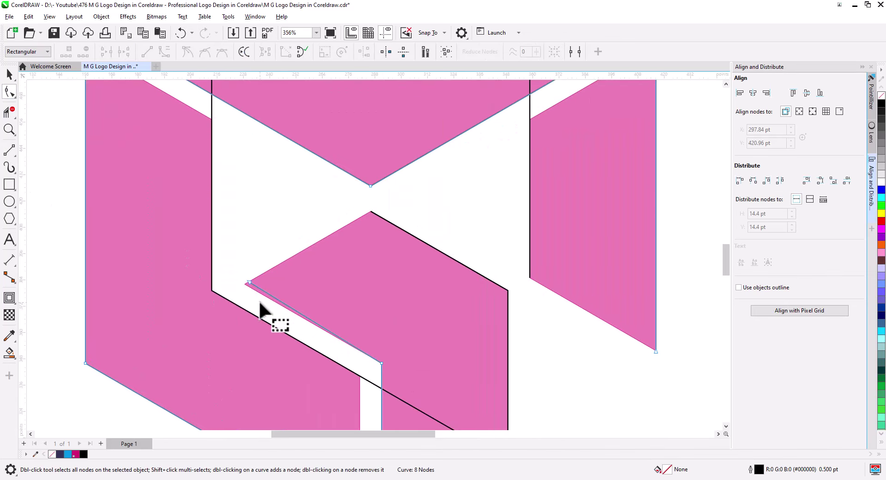
pyautogui.scroll(2, 260, 310)
pyautogui.moveTo(243, 278); pyautogui.dragTo(236, 274)
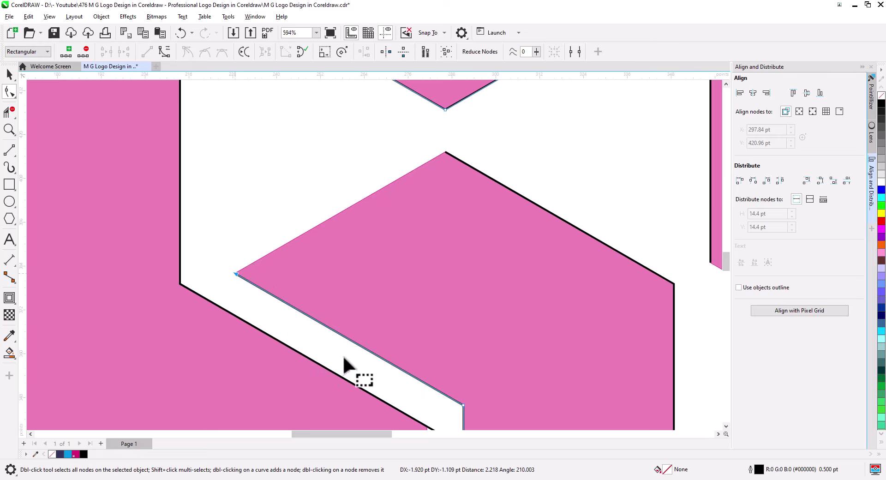
# Examine how closely both traced lines follow the edges and corners of the pink pieces
pyautogui.moveTo(418, 394); pyautogui.dragTo(374, 170)
pyautogui.moveTo(420, 323); pyautogui.dragTo(534, 391)
pyautogui.moveTo(214, 105); pyautogui.dragTo(233, 330)
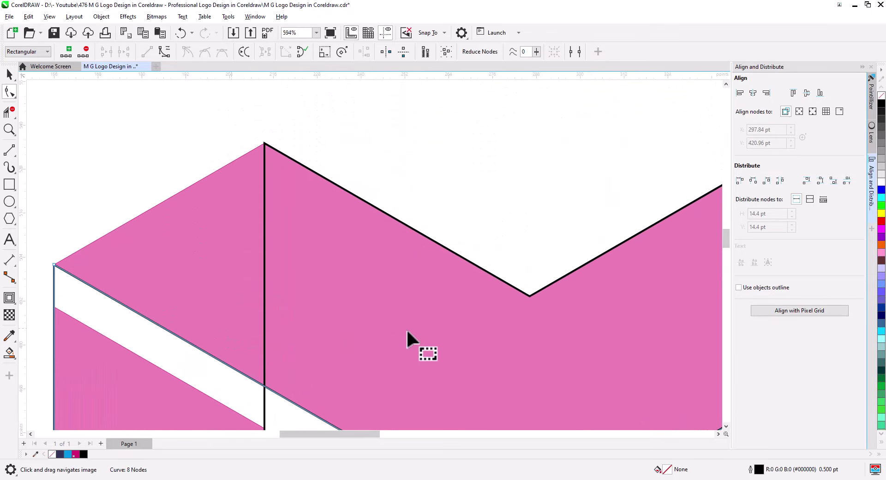
pyautogui.moveTo(405, 328); pyautogui.dragTo(282, 208)
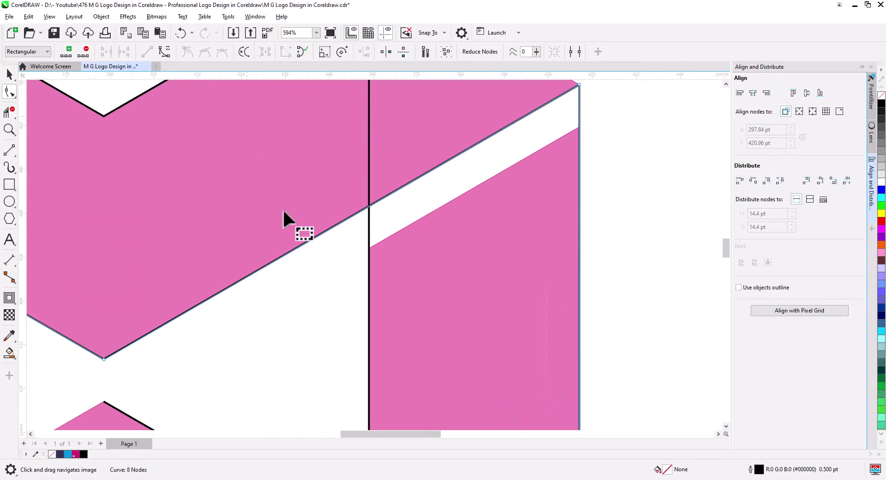
pyautogui.moveTo(408, 426); pyautogui.dragTo(405, 222)
pyautogui.scroll(-5, 408, 268)
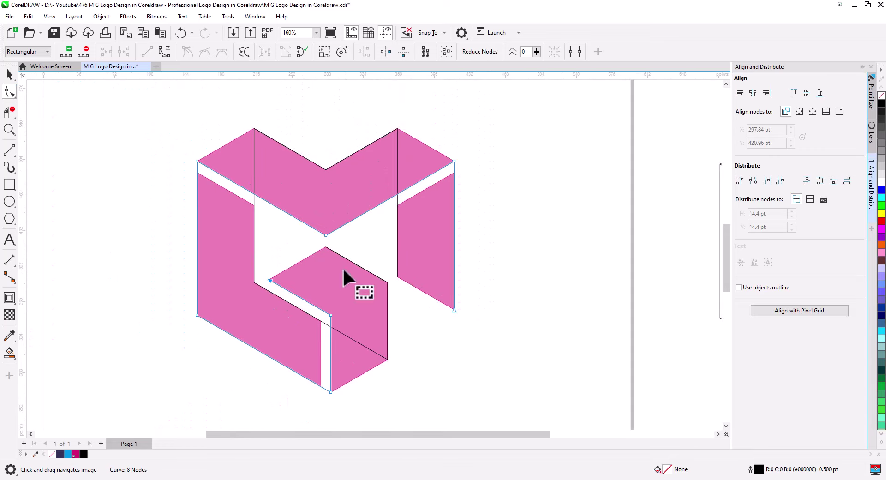
pyautogui.click(9, 75)
pyautogui.click(172, 328)
pyautogui.scroll(2, 309, 300)
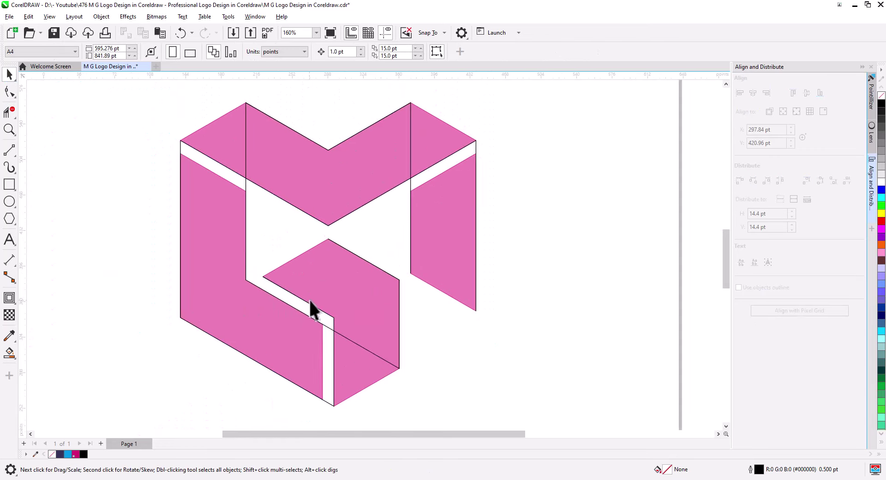
pyautogui.moveTo(325, 318); pyautogui.dragTo(245, 311)
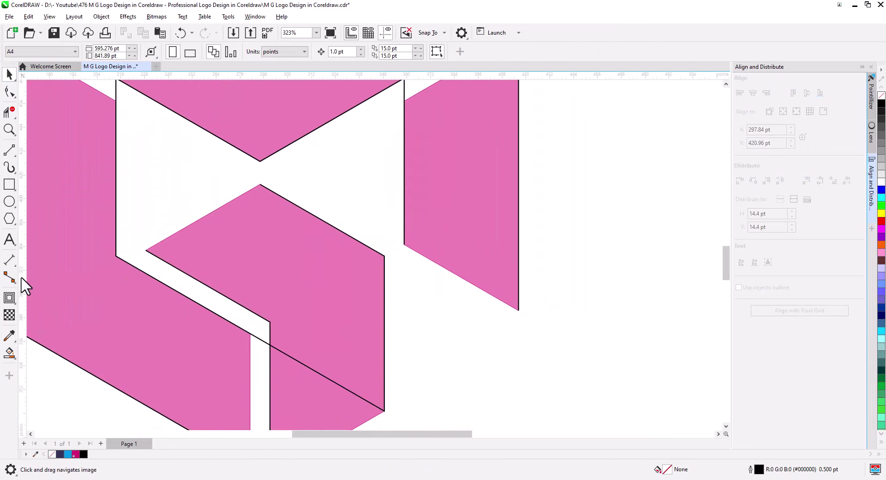
pyautogui.click(10, 152)
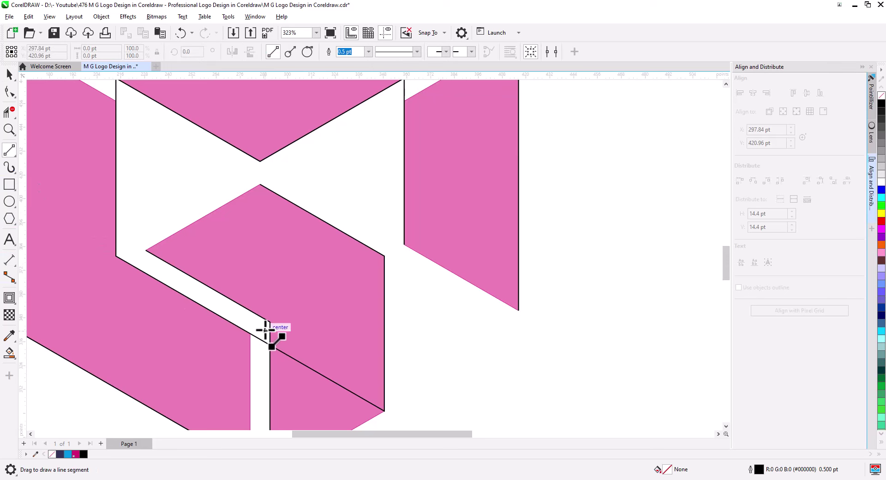
pyautogui.click(9, 77)
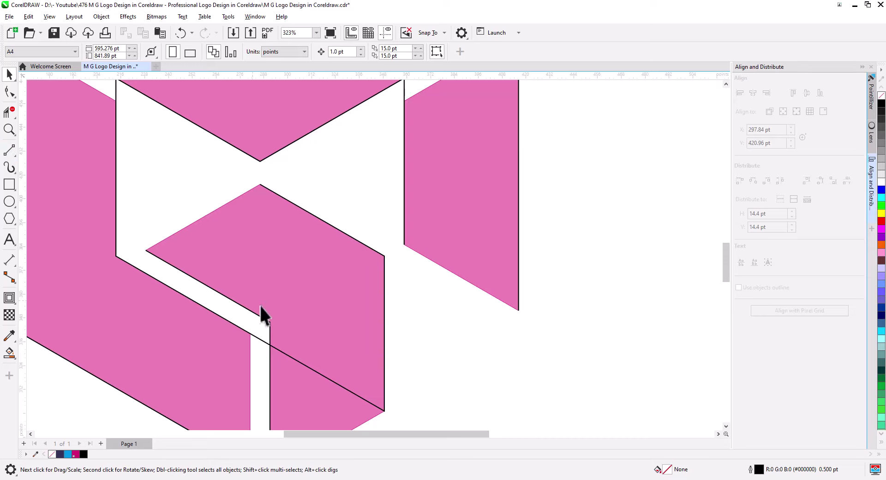
# Select both traced lines and move them left, away from the pink pieces
pyautogui.scroll(-3, 263, 315)
pyautogui.moveTo(277, 318); pyautogui.dragTo(301, 332)
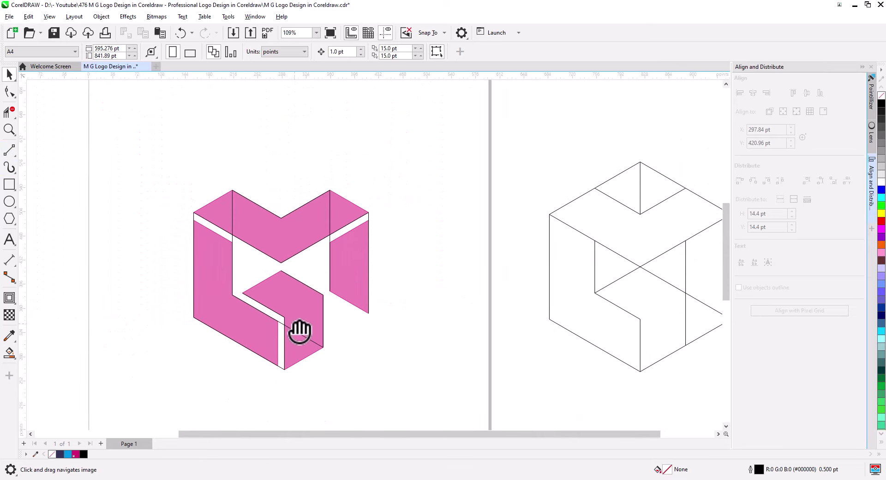
pyautogui.click(331, 238)
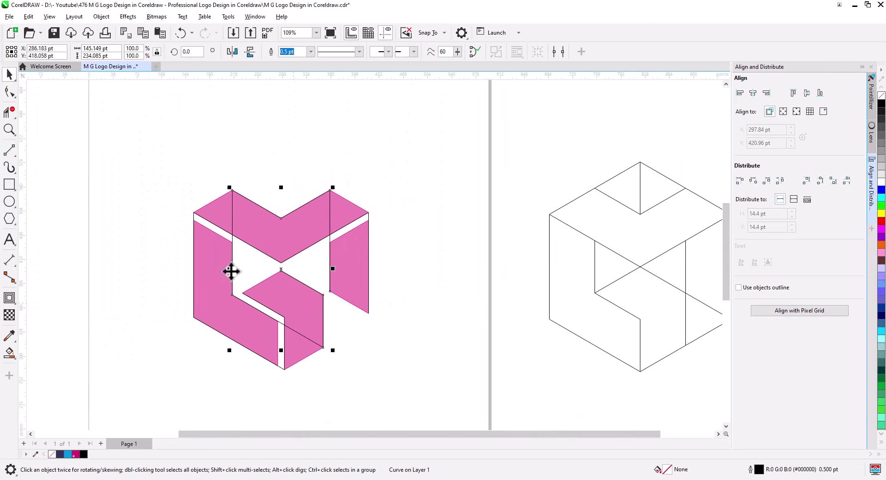
pyautogui.keyDown('shift'); pyautogui.click(194, 216); pyautogui.keyUp('shift')
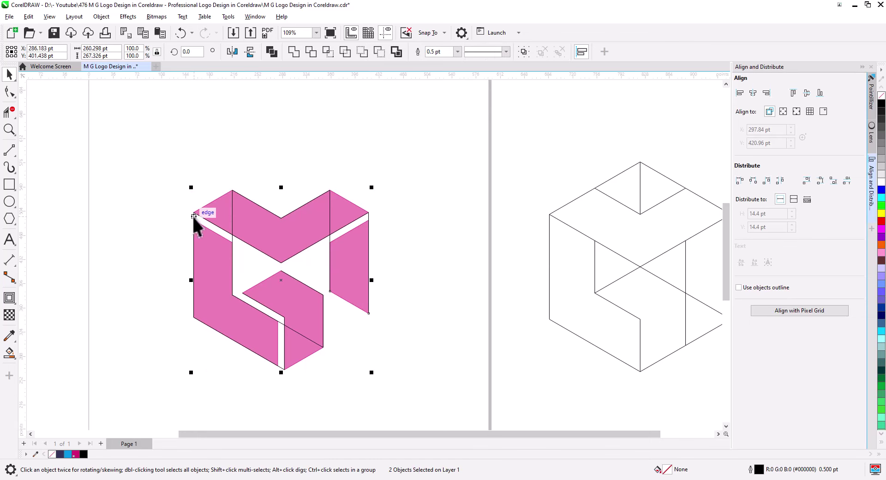
pyautogui.moveTo(193, 216); pyautogui.dragTo(80, 224)
pyautogui.scroll(-1, 214, 348)
# Select all the pink pieces and move them horizontally off the page to the left of the traced lines
pyautogui.moveTo(256, 377); pyautogui.dragTo(392, 363)
pyautogui.click(390, 330)
pyautogui.keyDown('shift'); pyautogui.click(461, 274); pyautogui.keyUp('shift')
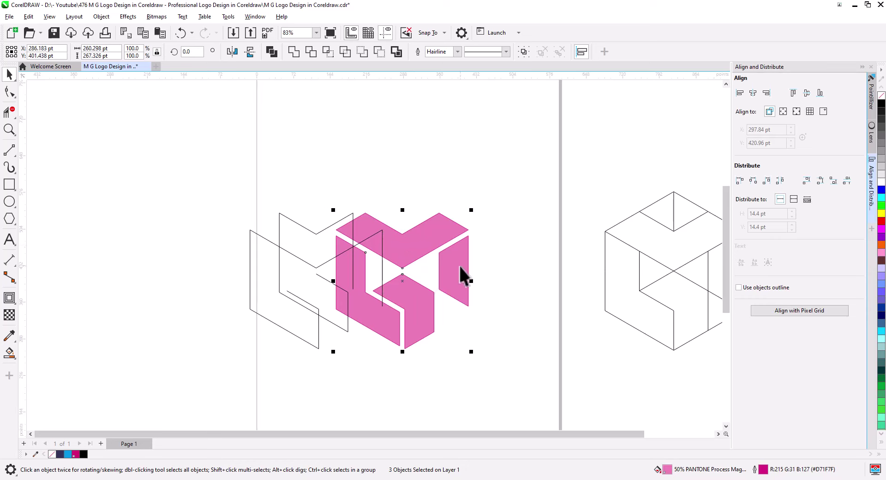
pyautogui.moveTo(459, 282); pyautogui.dragTo(162, 282)
pyautogui.click(420, 363)
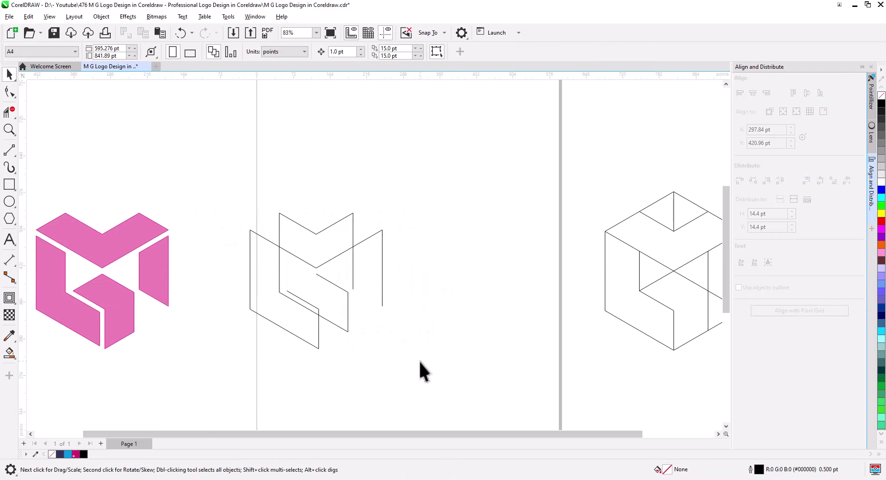
# Move the two traced lines together back to the middle of the page
pyautogui.moveTo(226, 189); pyautogui.dragTo(226, 189)
pyautogui.moveTo(290, 252); pyautogui.dragTo(378, 257)
pyautogui.click(469, 327)
# Open the Corners settings and select all corner nodes of both traced lines, leaving out their open end nodes
pyautogui.scroll(3, 447, 311)
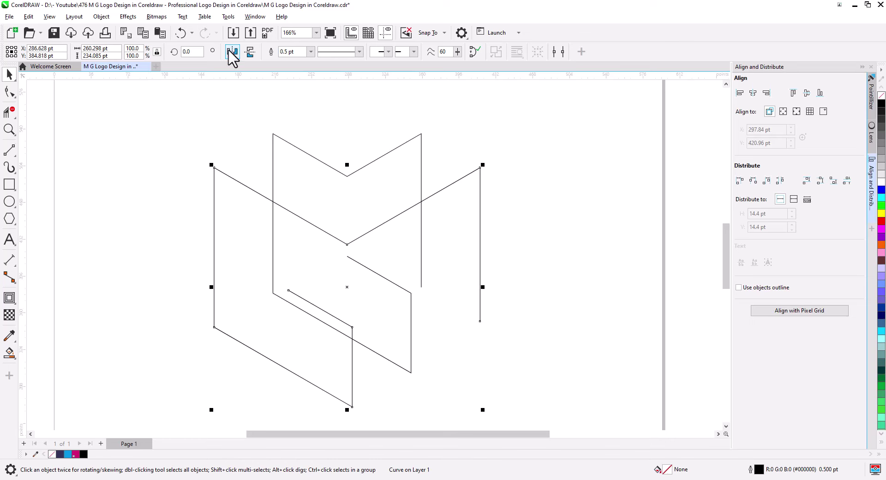
pyautogui.click(255, 17)
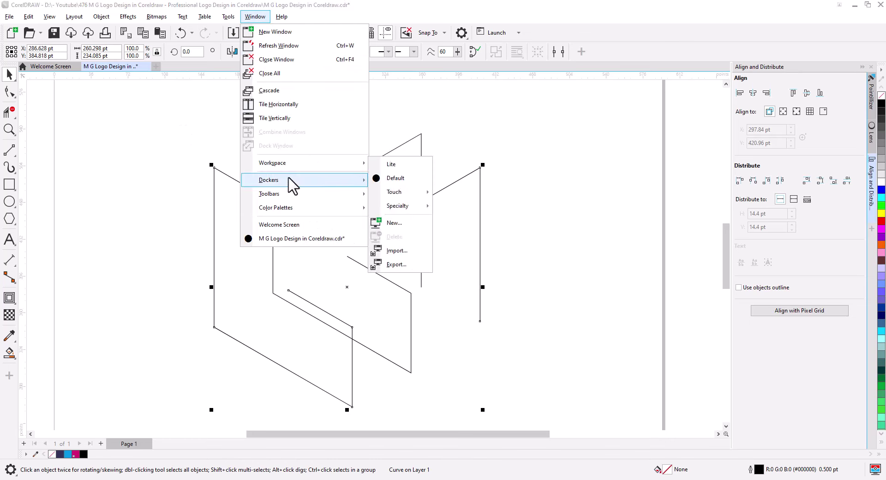
pyautogui.moveTo(289, 181)
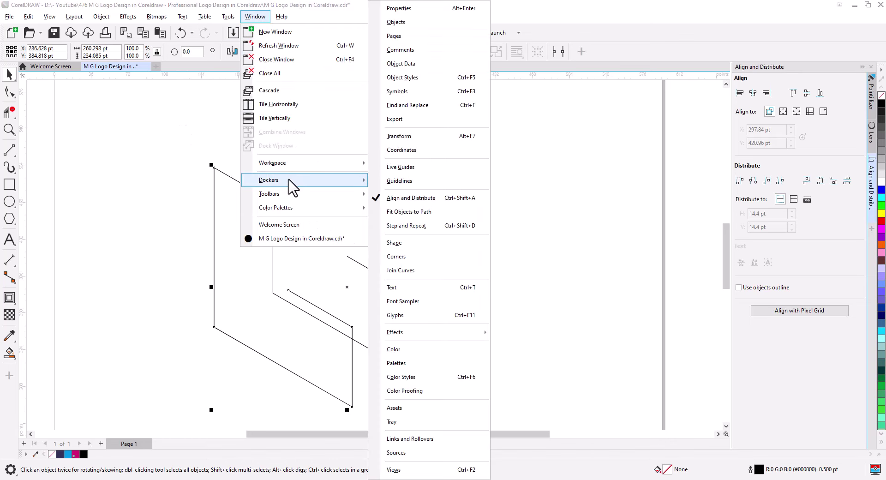
pyautogui.click(419, 258)
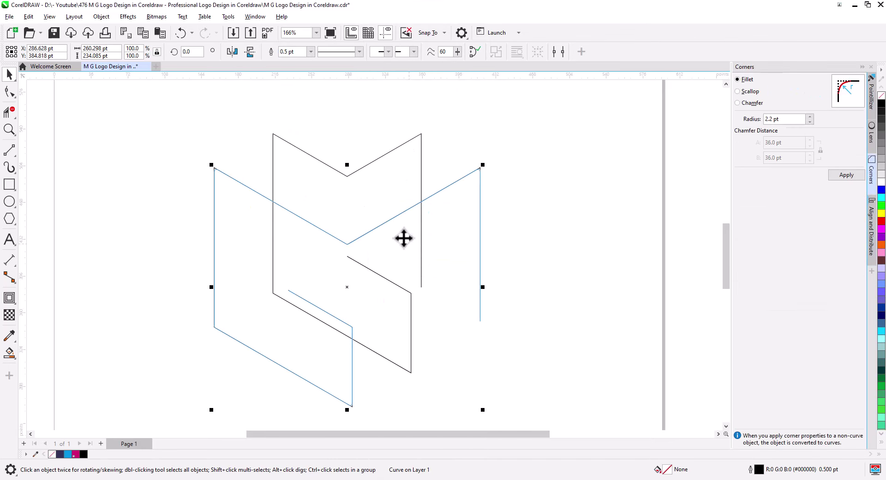
pyautogui.press('F10')
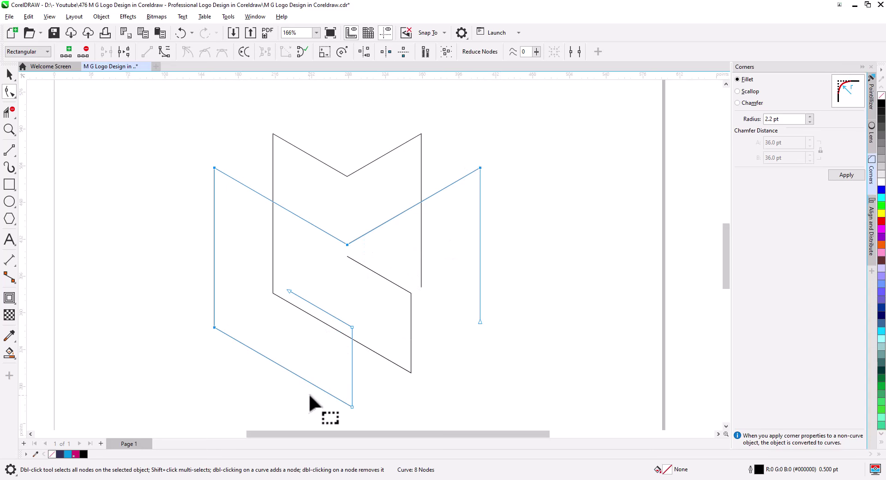
pyautogui.keyDown('shift'); pyautogui.click(363, 343); pyautogui.keyUp('shift')
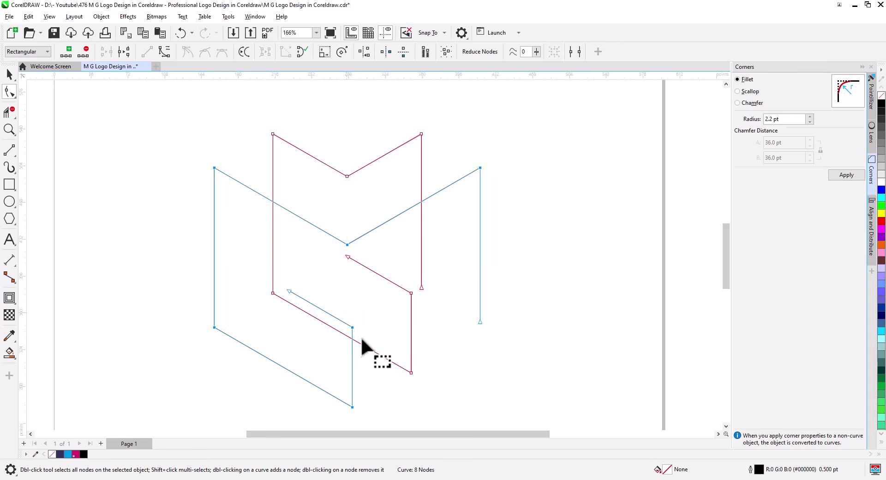
pyautogui.keyDown('shift'); pyautogui.click(411, 372); pyautogui.keyUp('shift')
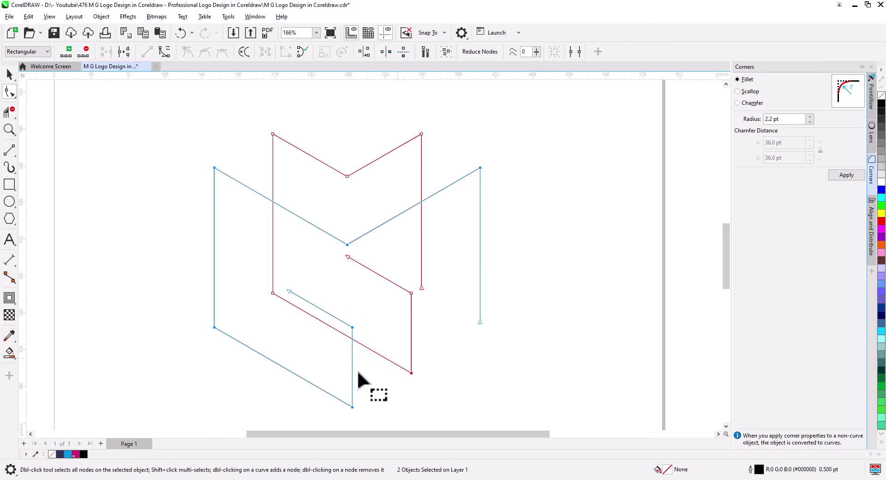
pyautogui.moveTo(281, 317); pyautogui.dragTo(252, 276)
pyautogui.moveTo(419, 305); pyautogui.dragTo(403, 289)
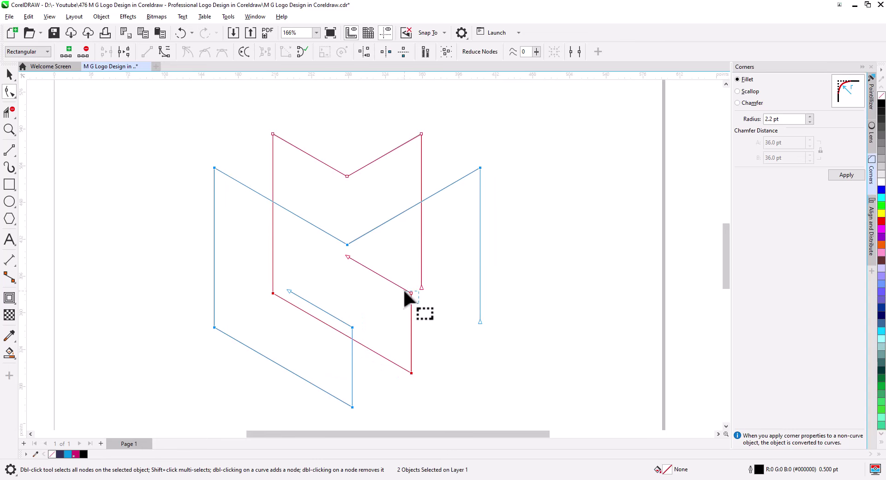
pyautogui.moveTo(441, 150); pyautogui.dragTo(414, 117)
# Round the selected corners of both lines with a 14.2 pt fillet
pyautogui.click(809, 116)
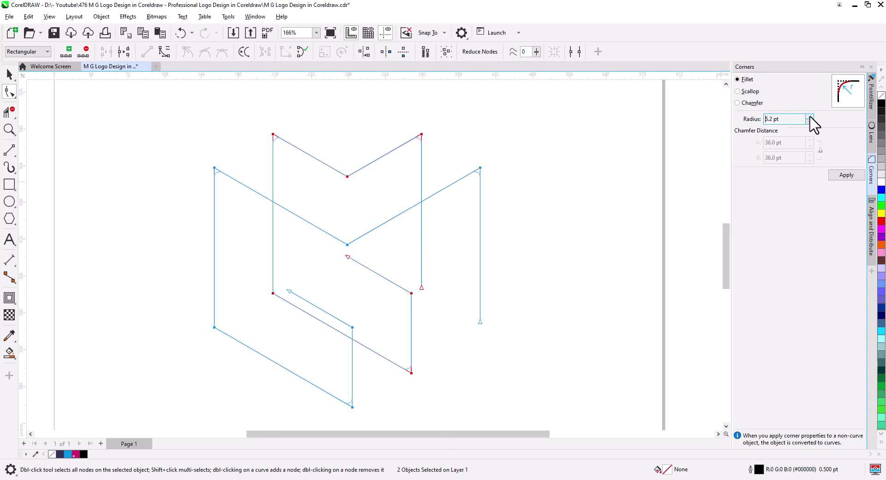
pyautogui.click(810, 116)
pyautogui.click(809, 116)
pyautogui.click(809, 116)
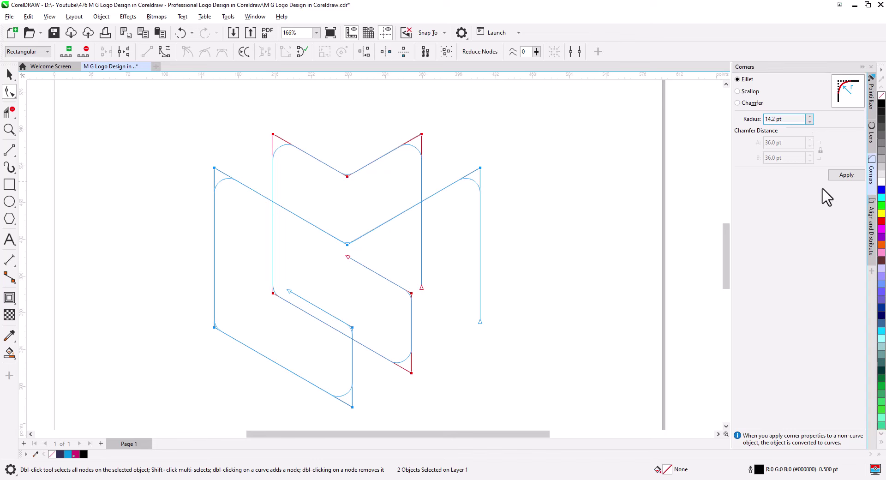
pyautogui.click(846, 175)
pyautogui.click(595, 200)
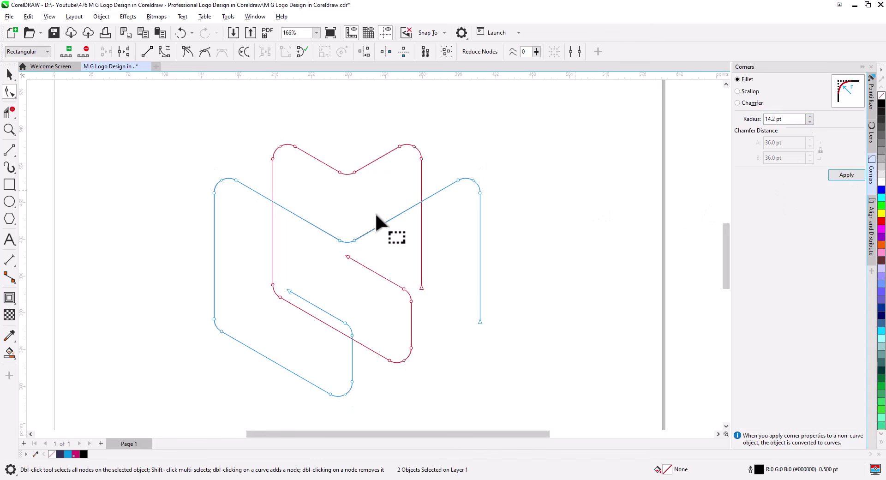
pyautogui.click(10, 74)
pyautogui.click(183, 244)
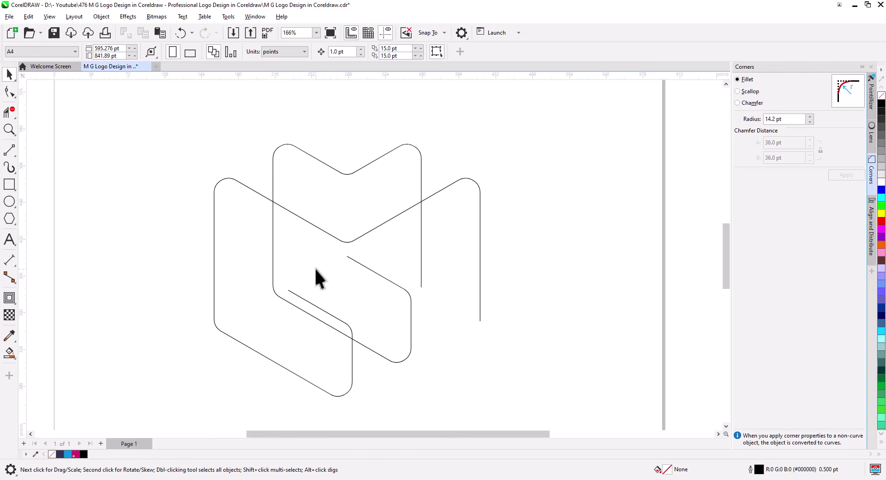
pyautogui.scroll(2, 363, 312)
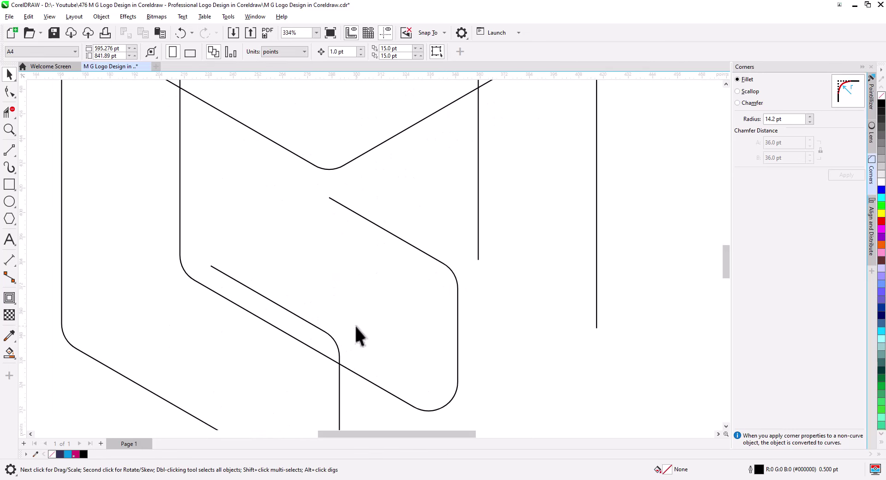
pyautogui.scroll(-1, 362, 325)
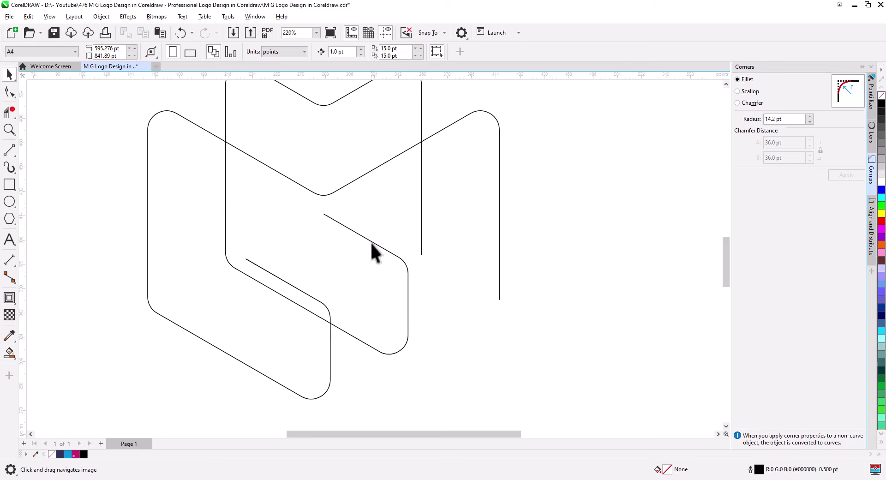
pyautogui.click(371, 243)
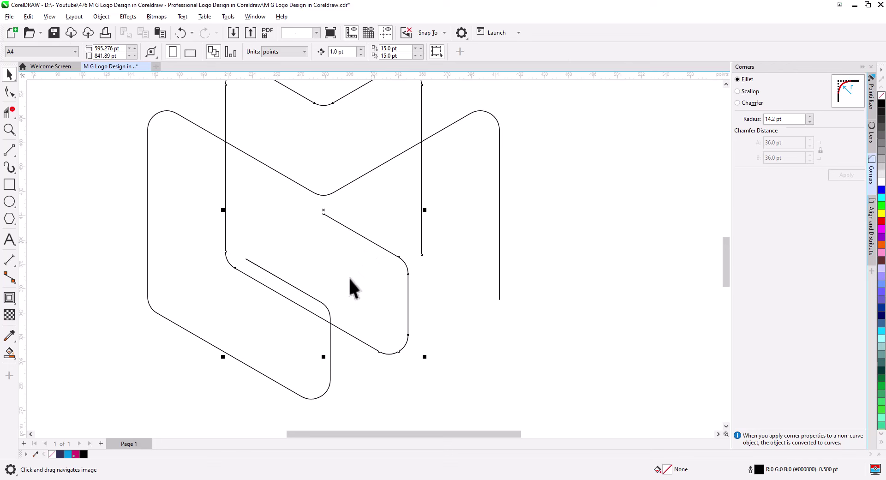
pyautogui.click(9, 91)
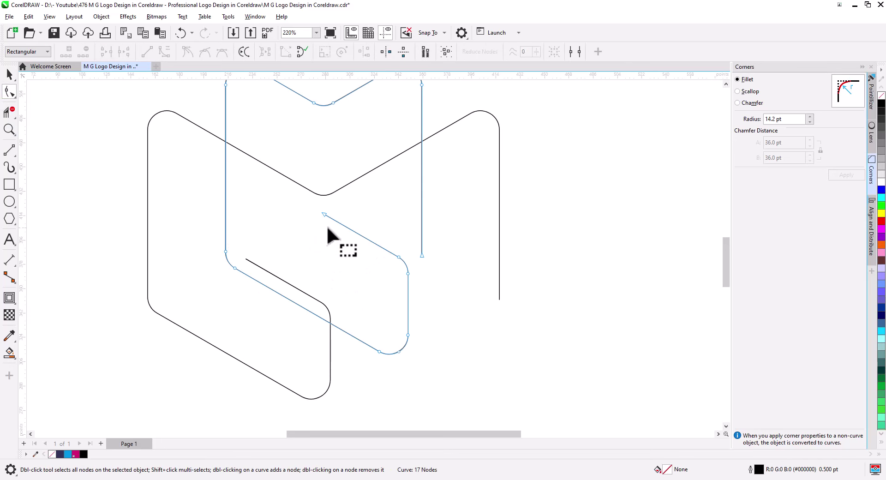
pyautogui.click(255, 265)
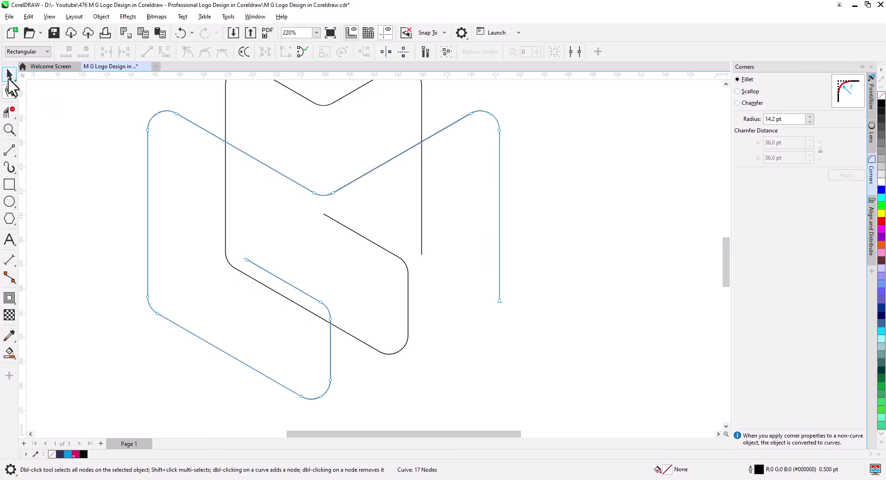
# Blend the two rounded lines into each other with 6 intermediate steps
pyautogui.click(8, 79)
pyautogui.click(10, 304)
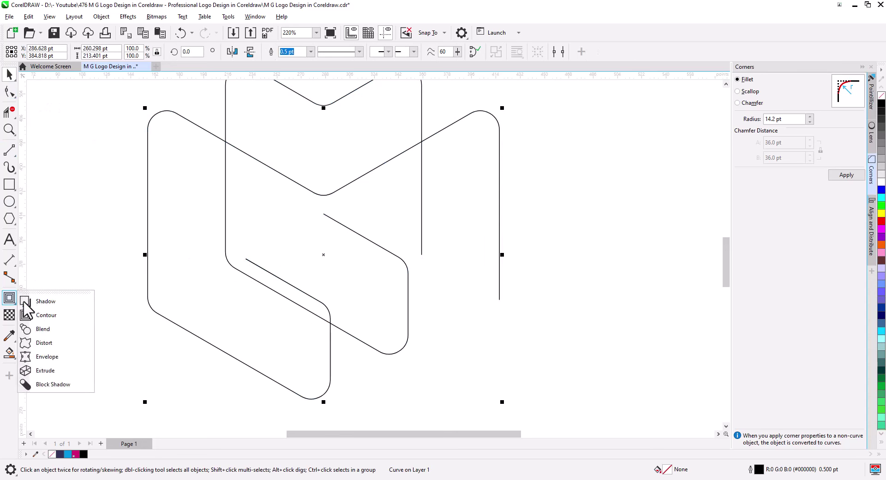
pyautogui.click(37, 329)
pyautogui.moveTo(326, 311); pyautogui.dragTo(367, 242)
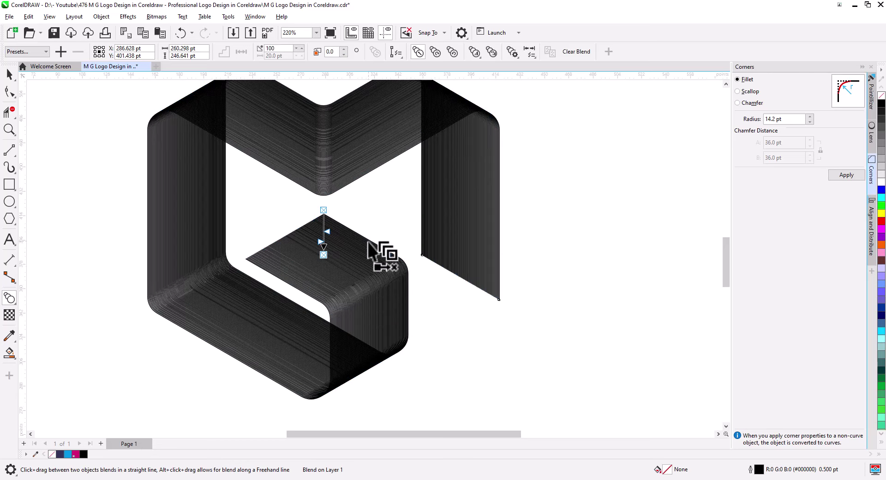
pyautogui.click(280, 49)
pyautogui.write('6')
pyautogui.press('Return')
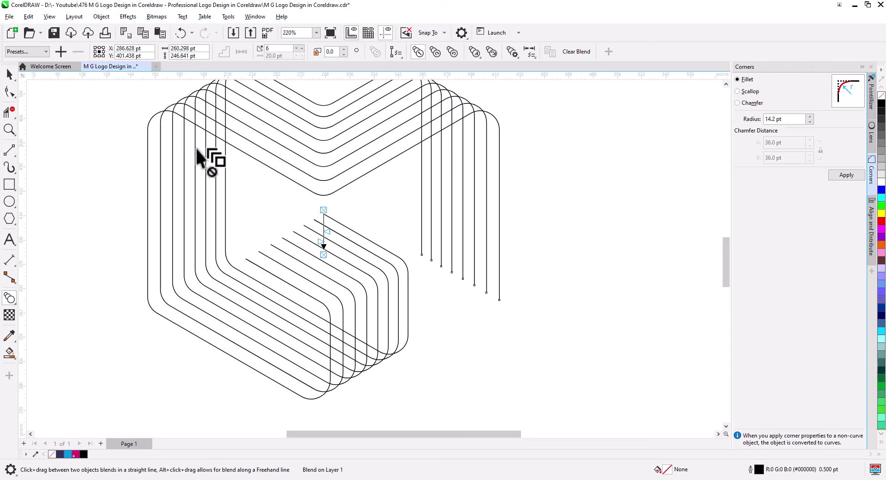
# Draw two straight lines closing the open ends of the blended lines, at the G's inner end and the M's right leg
pyautogui.click(9, 75)
pyautogui.moveTo(308, 193); pyautogui.dragTo(302, 215)
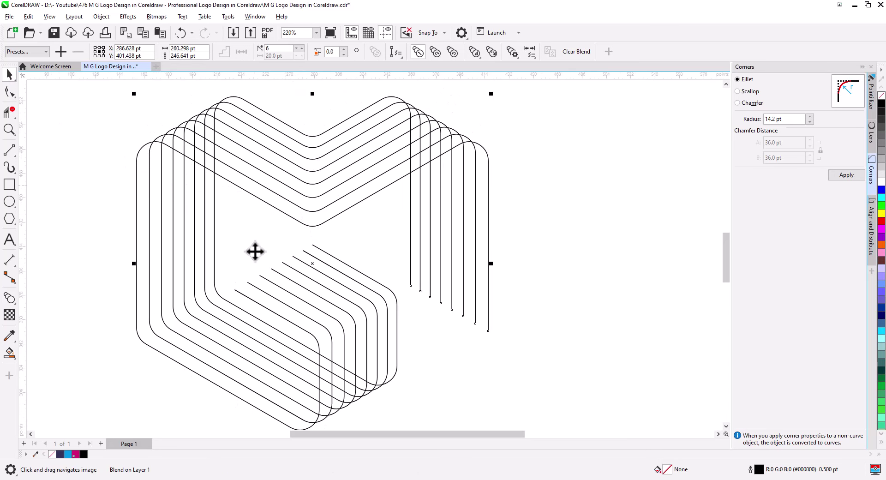
pyautogui.click(242, 276)
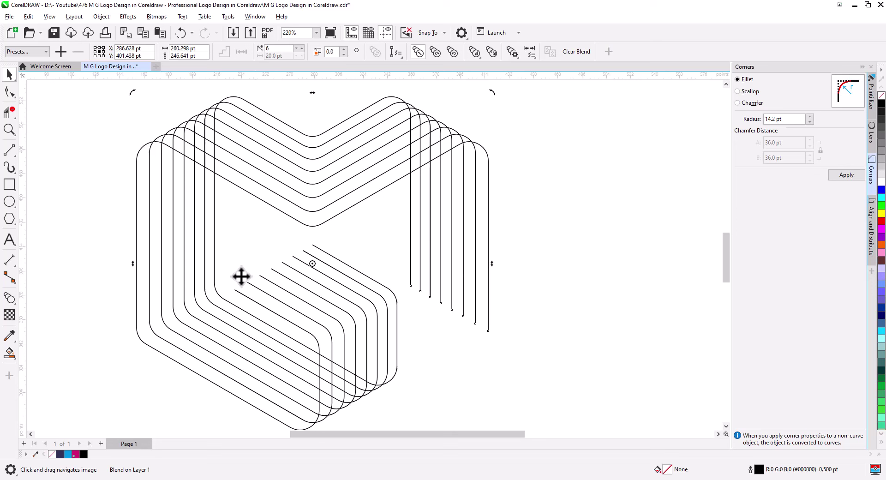
pyautogui.click(9, 150)
pyautogui.moveTo(277, 266); pyautogui.dragTo(312, 245)
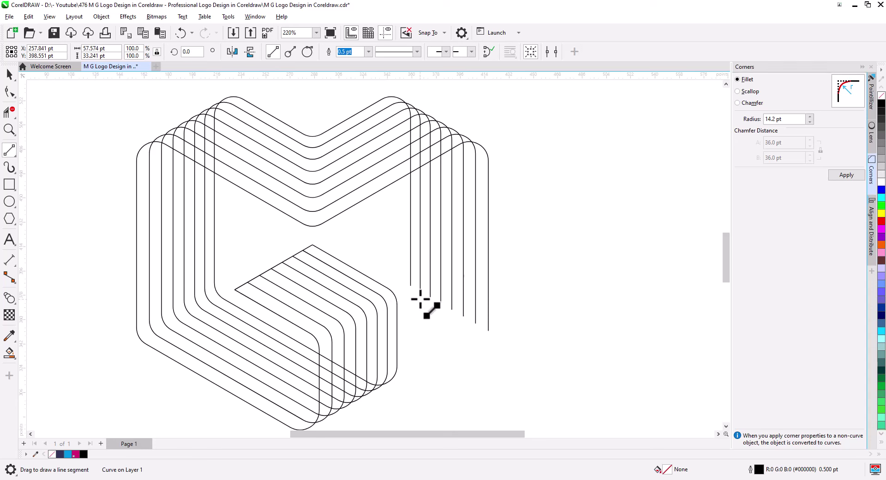
pyautogui.moveTo(411, 286); pyautogui.dragTo(488, 330)
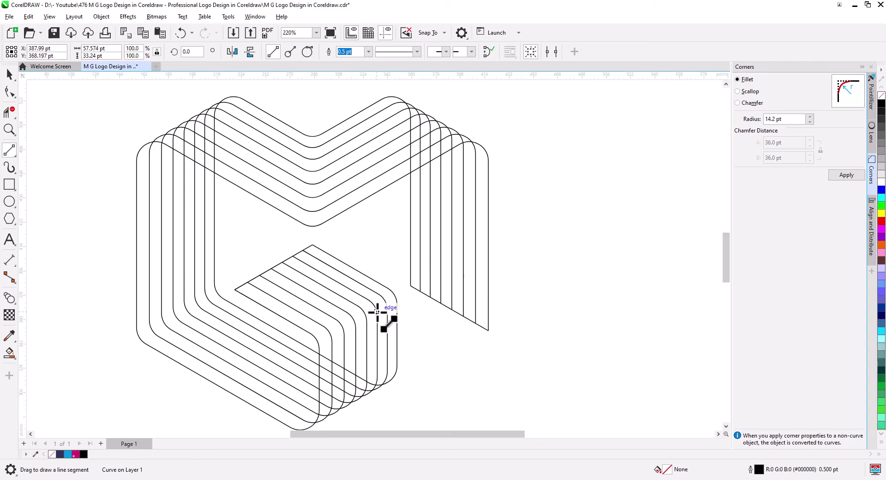
# Smart-fill every other band of the left leg and lower-left diagonal with magenta, starting from the outermost band
pyautogui.click(10, 353)
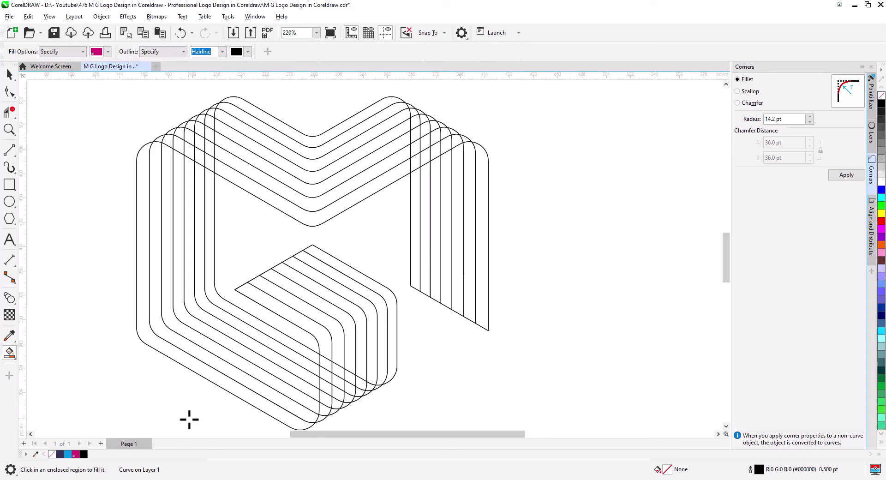
pyautogui.click(252, 399)
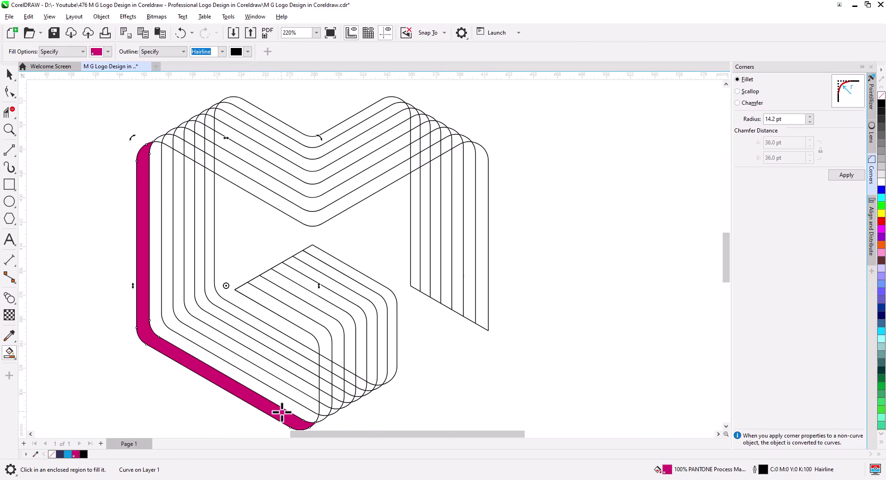
pyautogui.moveTo(279, 412); pyautogui.dragTo(276, 386)
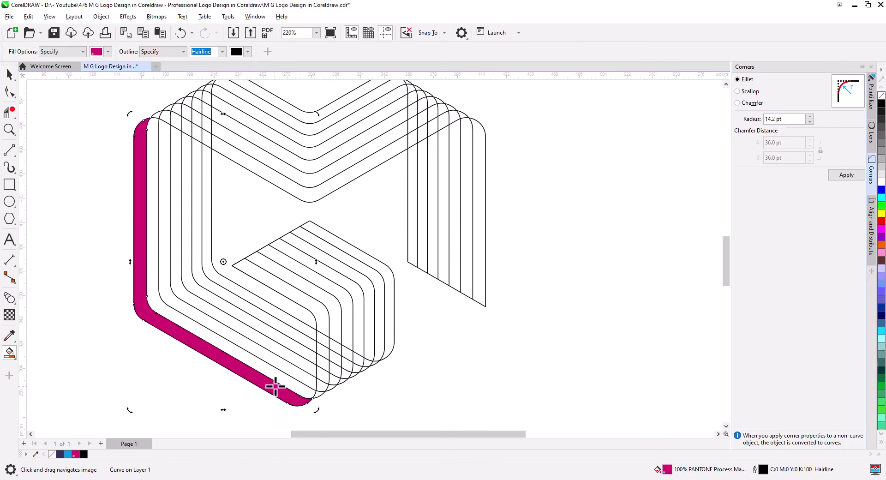
pyautogui.click(279, 345)
pyautogui.click(279, 317)
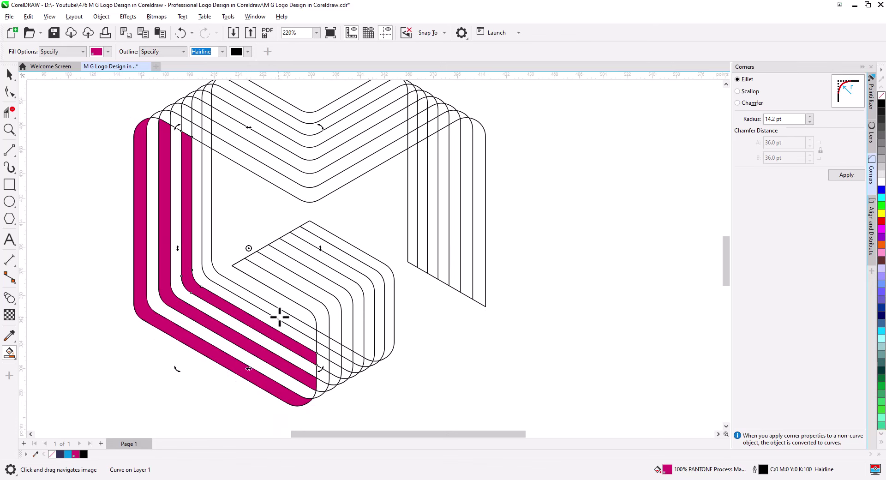
pyautogui.click(280, 315)
pyautogui.moveTo(329, 320); pyautogui.dragTo(283, 357)
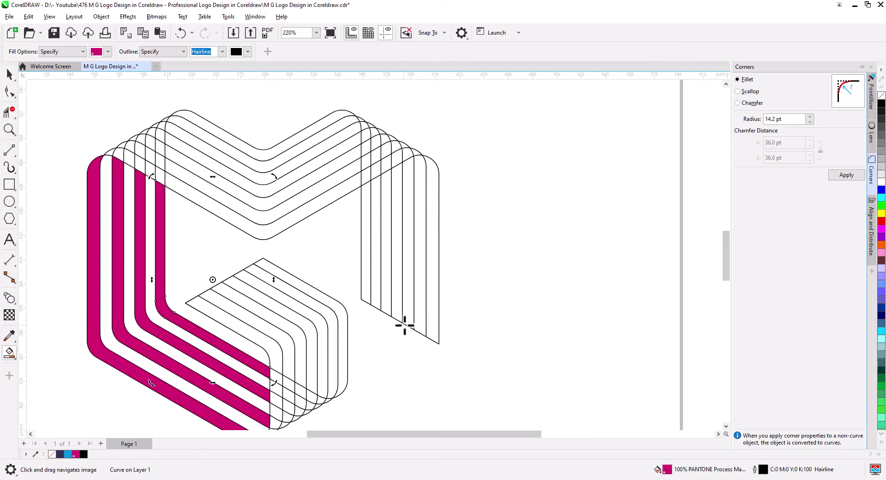
# Fill every other band of the M's right leg with magenta, starting from the outermost band
pyautogui.click(435, 327)
pyautogui.click(408, 312)
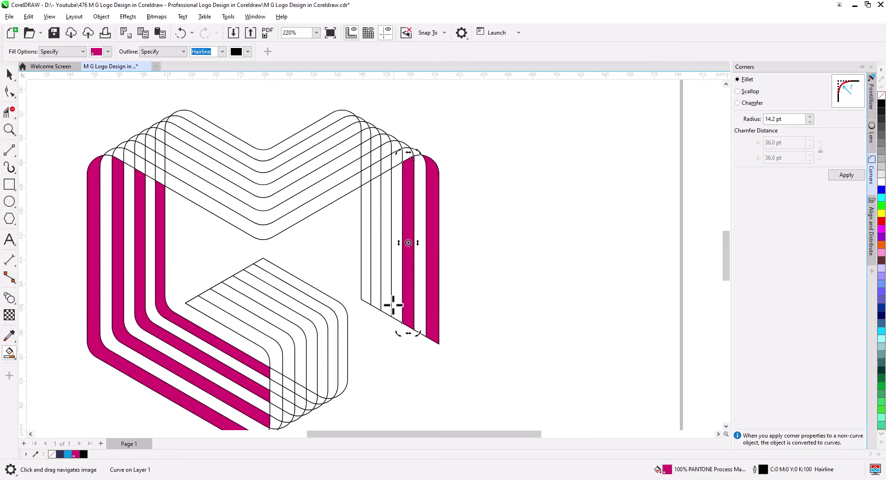
pyautogui.click(386, 299)
pyautogui.click(366, 289)
pyautogui.moveTo(378, 373); pyautogui.dragTo(386, 348)
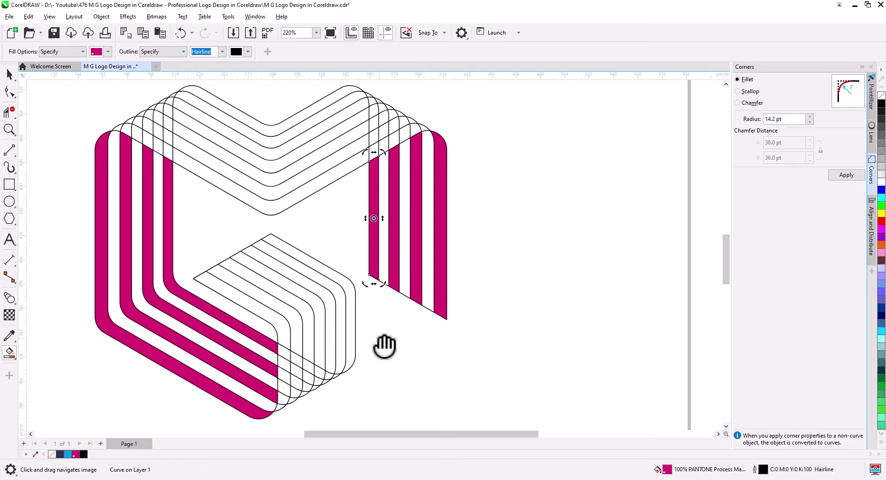
pyautogui.scroll(5, 279, 366)
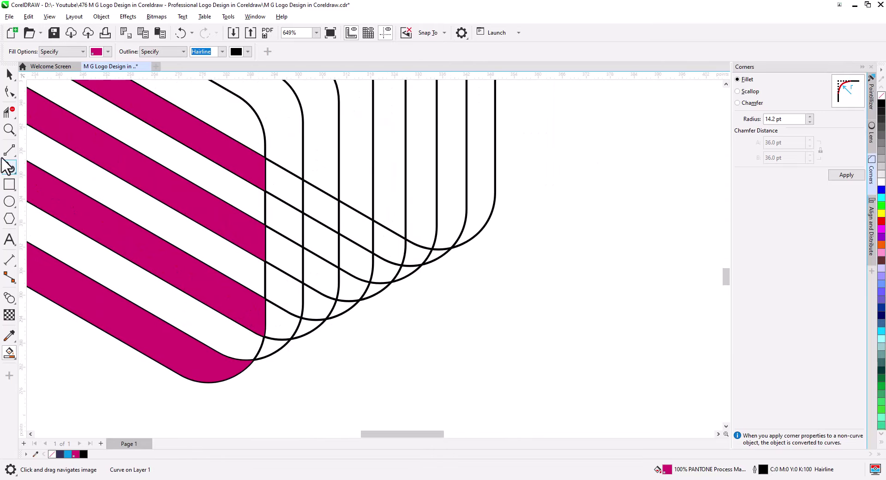
pyautogui.click(9, 111)
pyautogui.moveTo(280, 159); pyautogui.dragTo(286, 329)
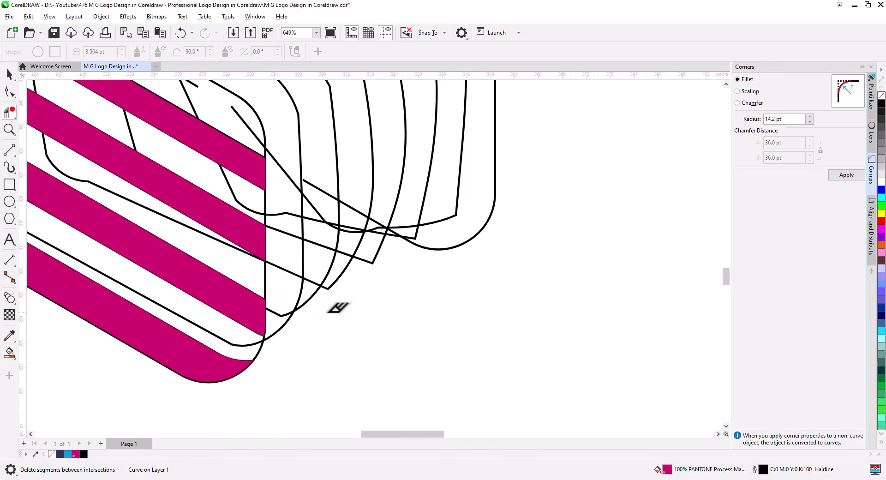
pyautogui.hotkey('ctrl', 'z')
# Break the blend of lines apart into separate objects and clear the selection
pyautogui.press('space')
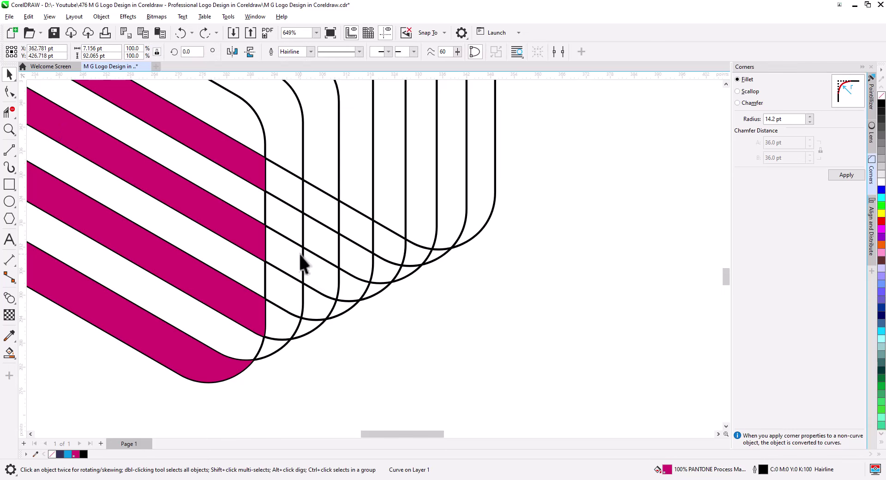
pyautogui.rightClick(303, 253)
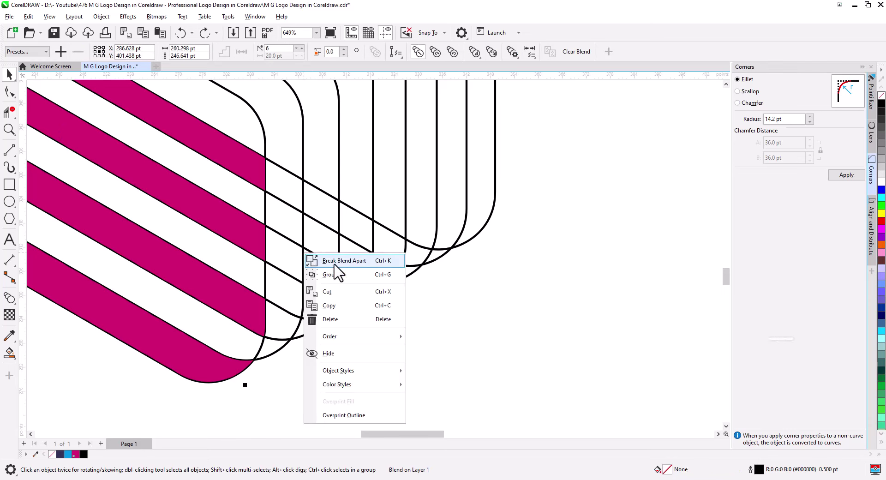
pyautogui.click(353, 261)
pyautogui.click(397, 337)
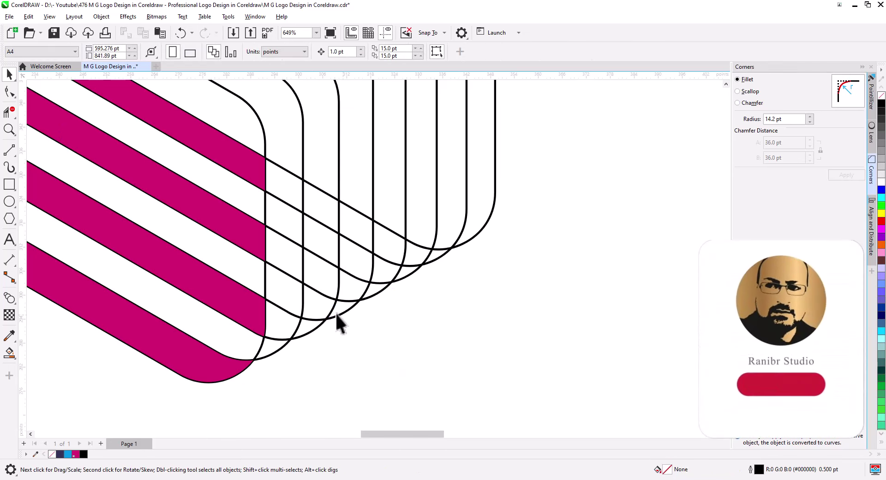
# Delete the diagonal line segments that cross the vertical bands at the G's lower-right corner with Virtual Segment Delete
pyautogui.click(9, 112)
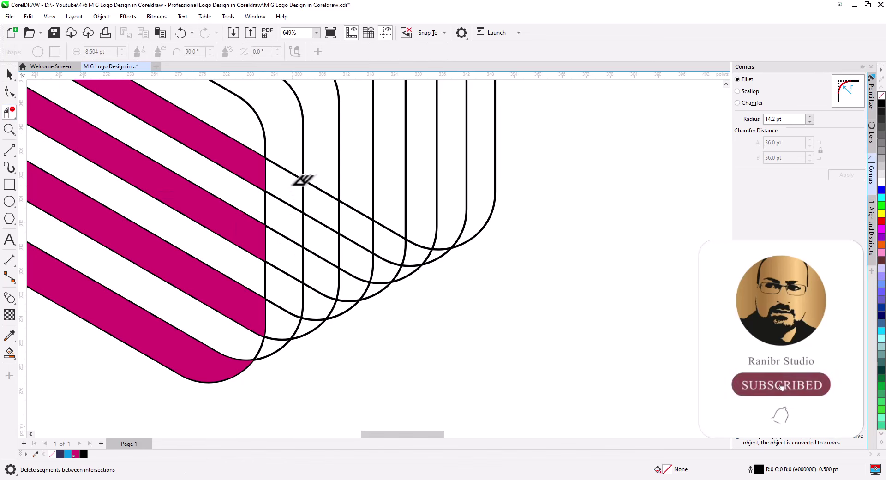
pyautogui.moveTo(290, 198); pyautogui.dragTo(288, 334)
pyautogui.moveTo(336, 212); pyautogui.dragTo(359, 283)
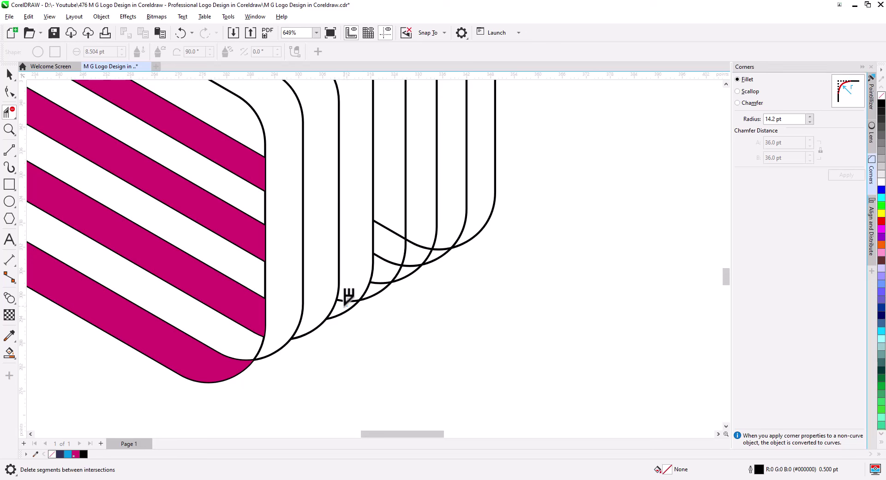
pyautogui.moveTo(395, 219); pyautogui.dragTo(389, 282)
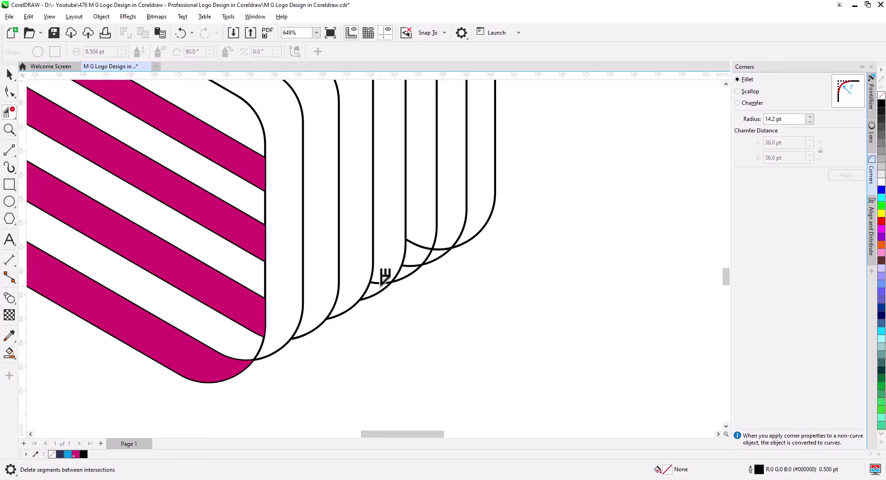
pyautogui.click(381, 284)
pyautogui.click(427, 247)
pyautogui.click(410, 267)
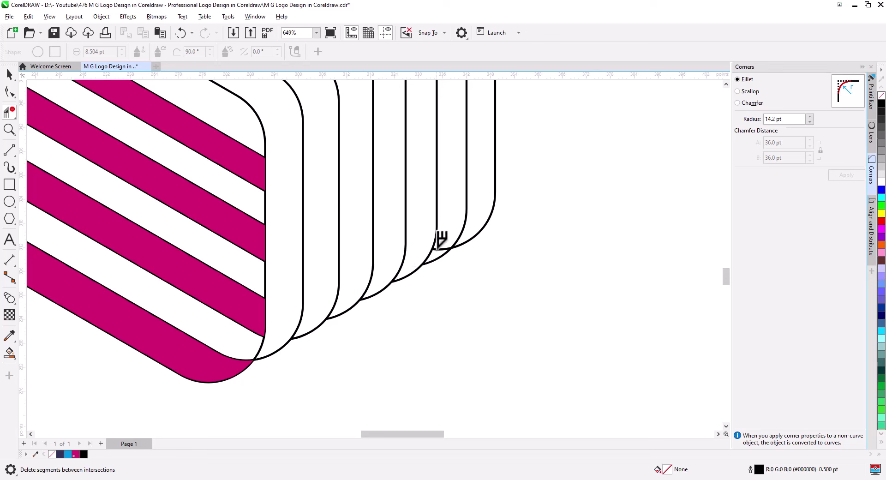
# Delete the vertical line segments that cross the diagonal bands at the M's upper-left shoulder
pyautogui.scroll(-3, 445, 247)
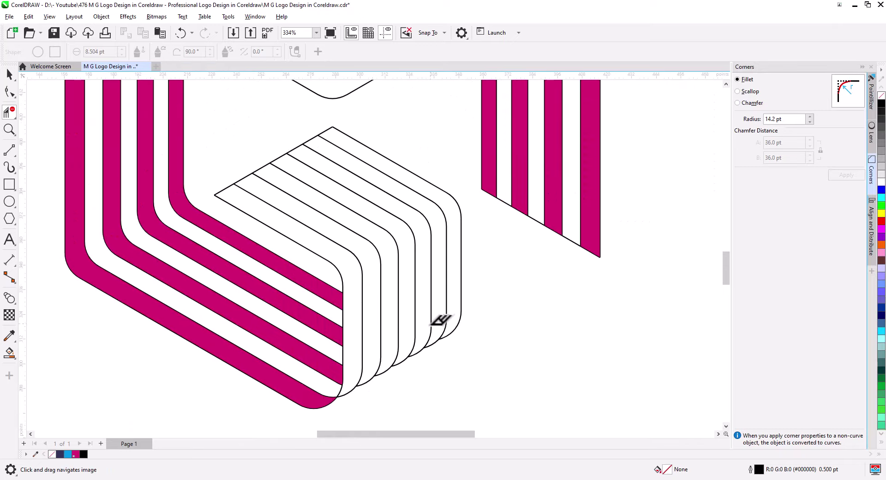
pyautogui.moveTo(420, 152); pyautogui.dragTo(407, 281)
pyautogui.moveTo(441, 215); pyautogui.dragTo(427, 310)
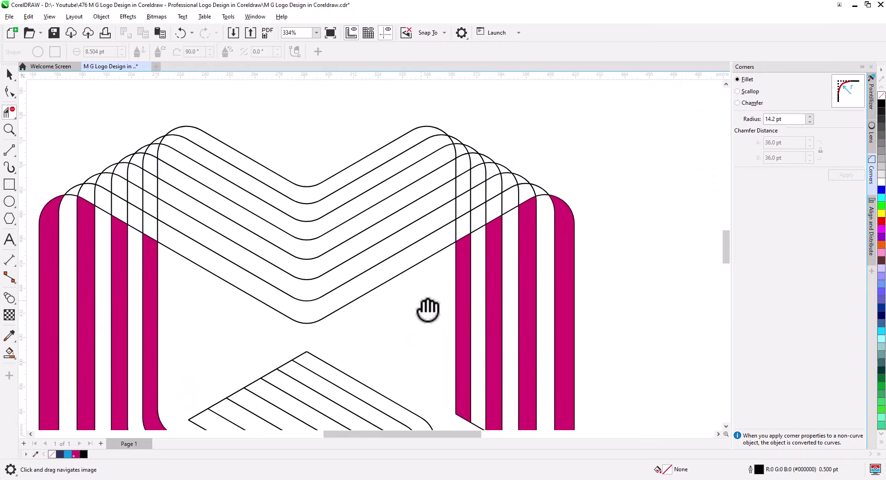
pyautogui.moveTo(257, 229); pyautogui.dragTo(344, 239)
pyautogui.scroll(3, 255, 223)
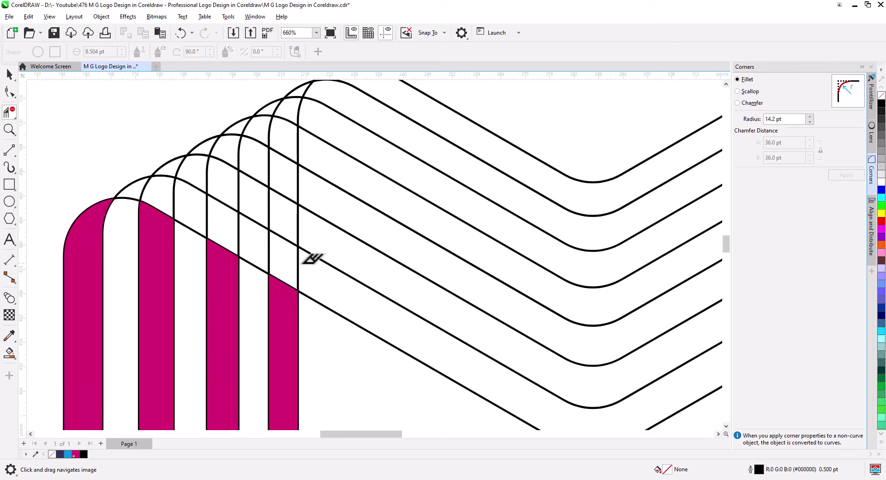
pyautogui.moveTo(303, 267); pyautogui.dragTo(215, 227)
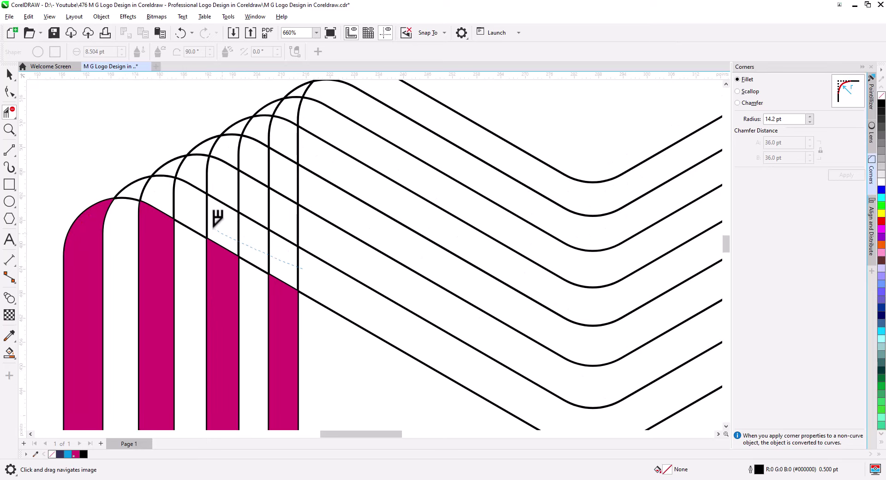
pyautogui.moveTo(159, 194); pyautogui.dragTo(139, 190)
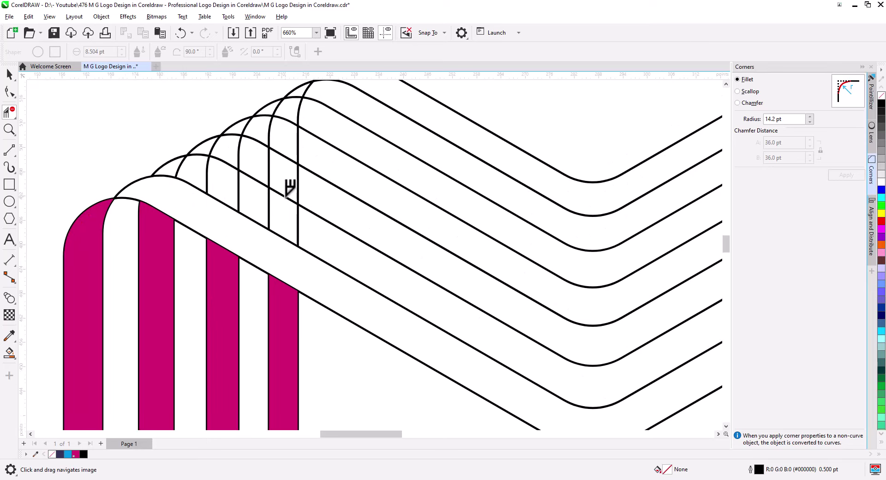
pyautogui.moveTo(312, 229); pyautogui.dragTo(180, 161)
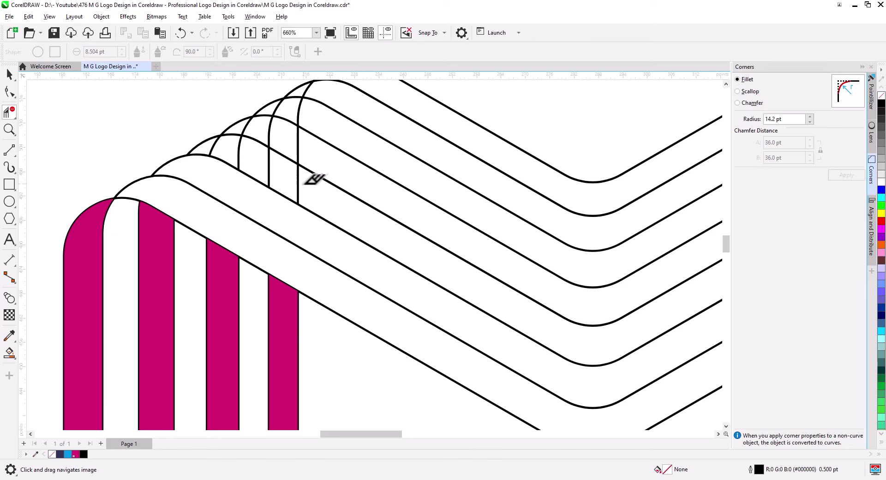
pyautogui.click(298, 145)
pyautogui.click(270, 137)
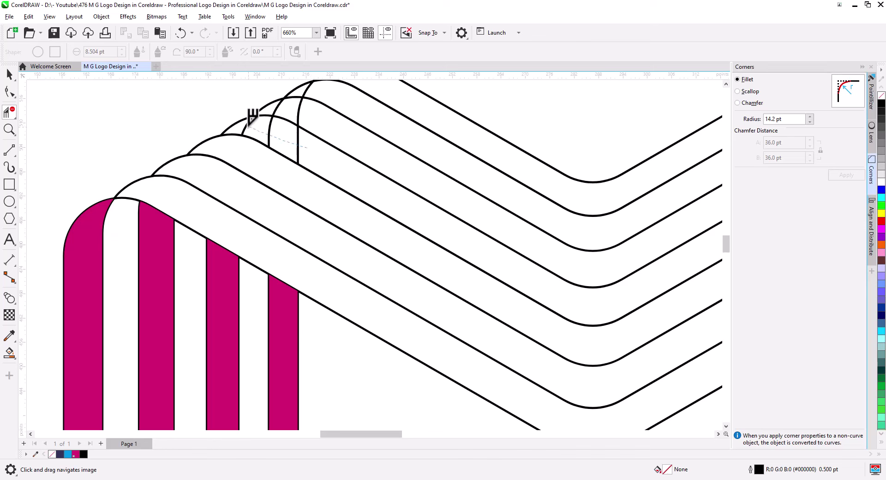
pyautogui.click(245, 127)
pyautogui.click(297, 121)
pyautogui.click(274, 110)
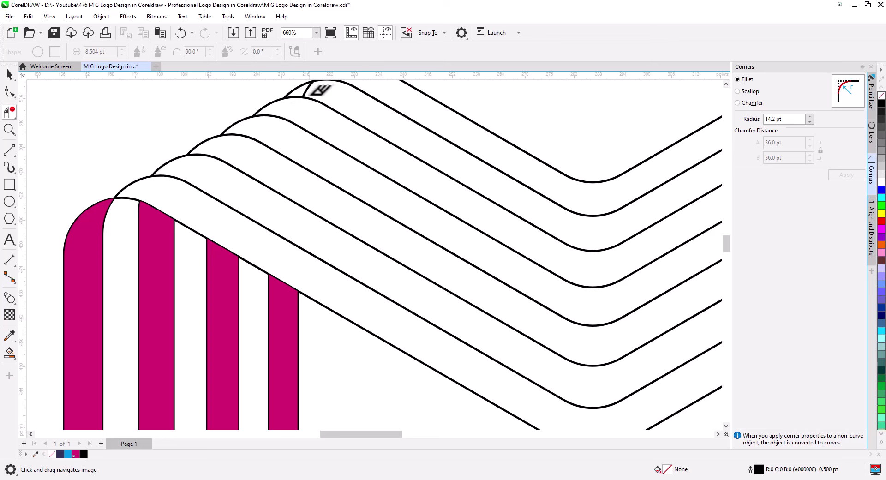
# Delete the vertical line segments that cross the diagonal bands at the M's upper-right shoulder
pyautogui.moveTo(512, 190); pyautogui.dragTo(454, 218)
pyautogui.click(418, 197)
pyautogui.click(479, 231)
pyautogui.moveTo(430, 249); pyautogui.dragTo(460, 253)
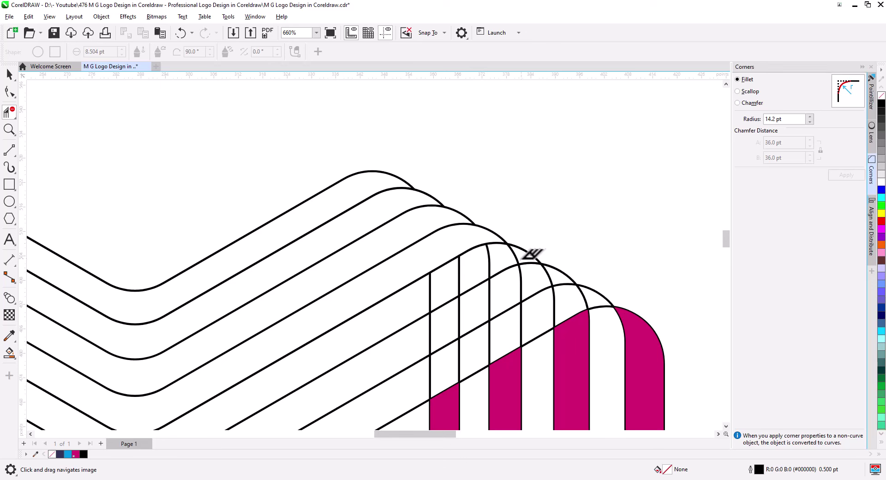
pyautogui.moveTo(522, 259); pyautogui.dragTo(417, 299)
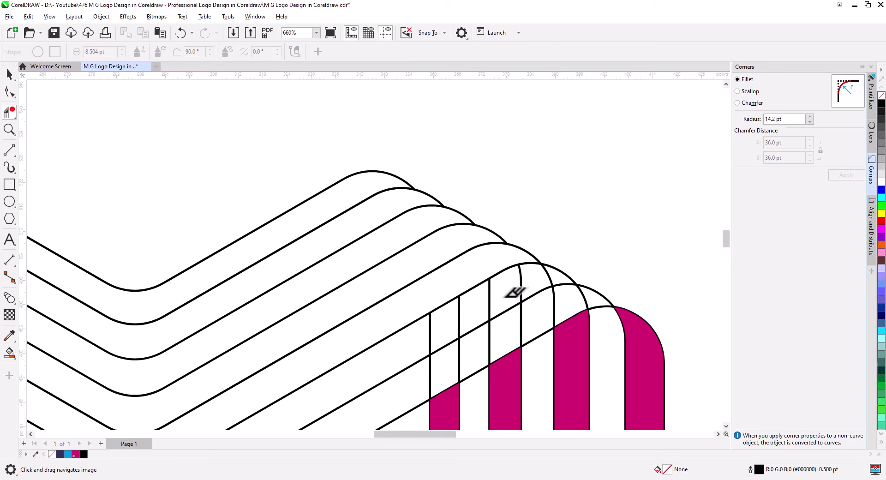
pyautogui.moveTo(561, 270)
pyautogui.mouseDown()
pyautogui.moveTo(516, 282)
pyautogui.moveTo(426, 326)
pyautogui.mouseUp()
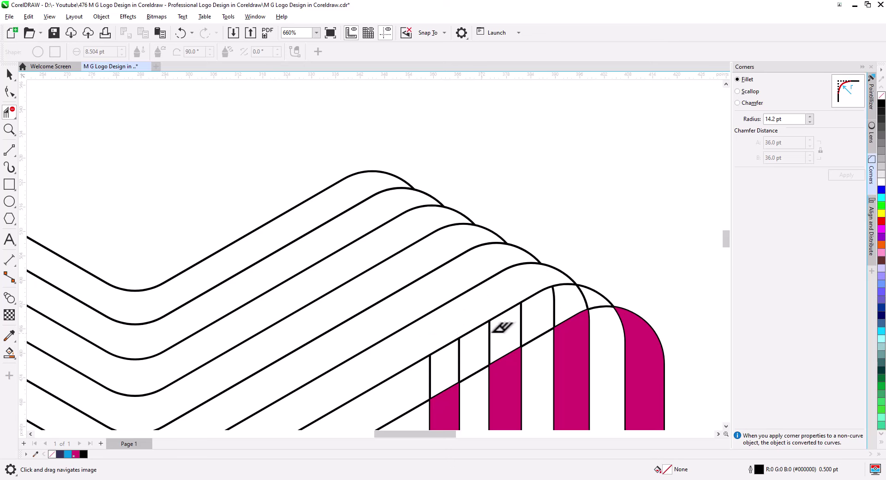
pyautogui.moveTo(599, 293)
pyautogui.mouseDown()
pyautogui.moveTo(474, 346)
pyautogui.moveTo(429, 367)
pyautogui.mouseUp()
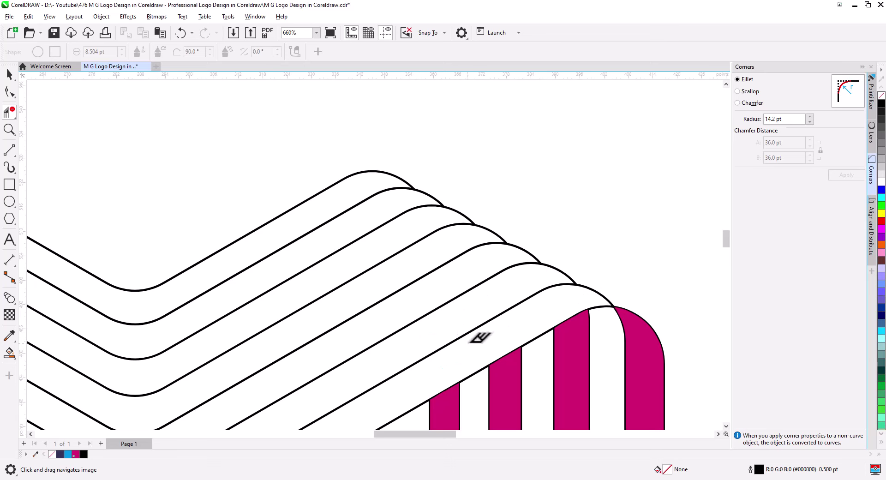
# Examine the trimmed overlaps and magenta bands across the striped logo, from the M's shoulders down to the G's inner arm
pyautogui.scroll(-4, 548, 306)
pyautogui.moveTo(516, 345); pyautogui.dragTo(543, 264)
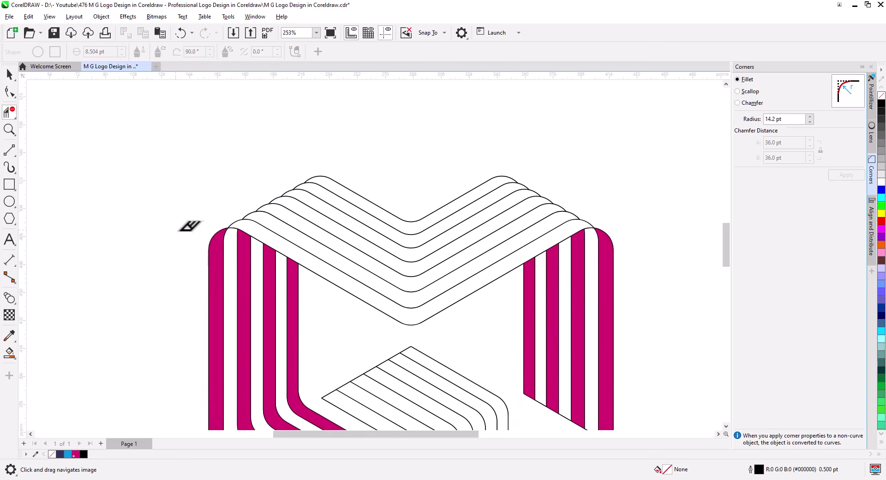
pyautogui.moveTo(189, 236); pyautogui.dragTo(169, 164)
pyautogui.click(9, 353)
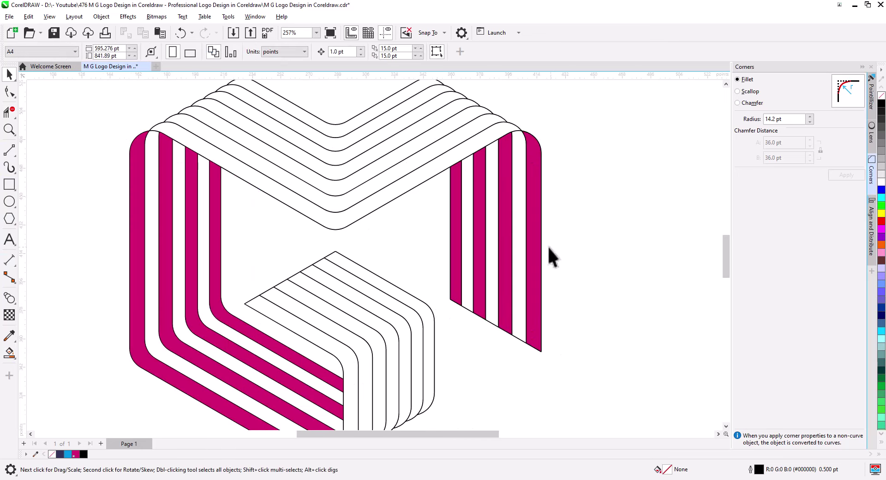
pyautogui.scroll(2, 483, 151)
pyautogui.scroll(3, 485, 157)
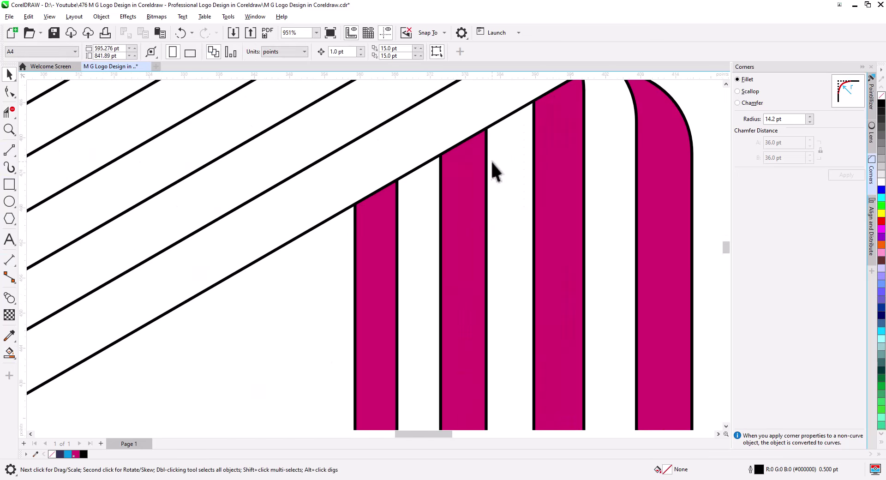
pyautogui.scroll(-3, 491, 171)
pyautogui.moveTo(297, 349); pyautogui.dragTo(411, 233)
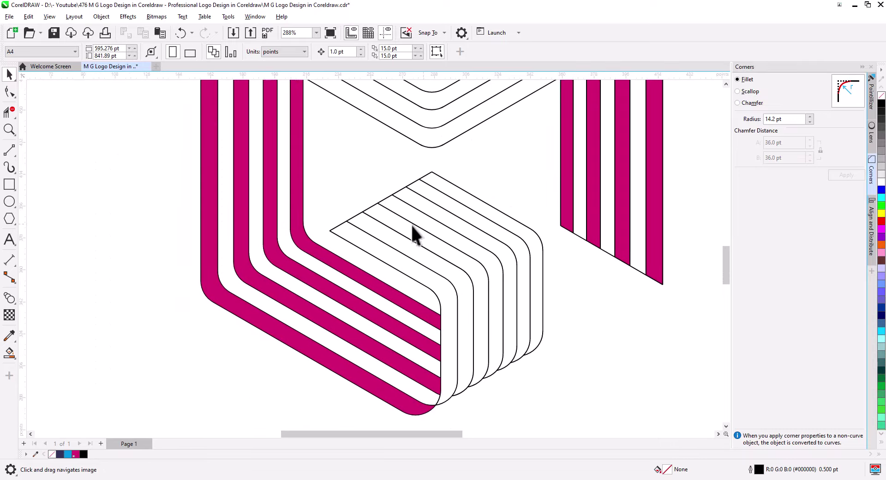
pyautogui.moveTo(354, 236); pyautogui.dragTo(360, 277)
pyautogui.scroll(-1, 360, 277)
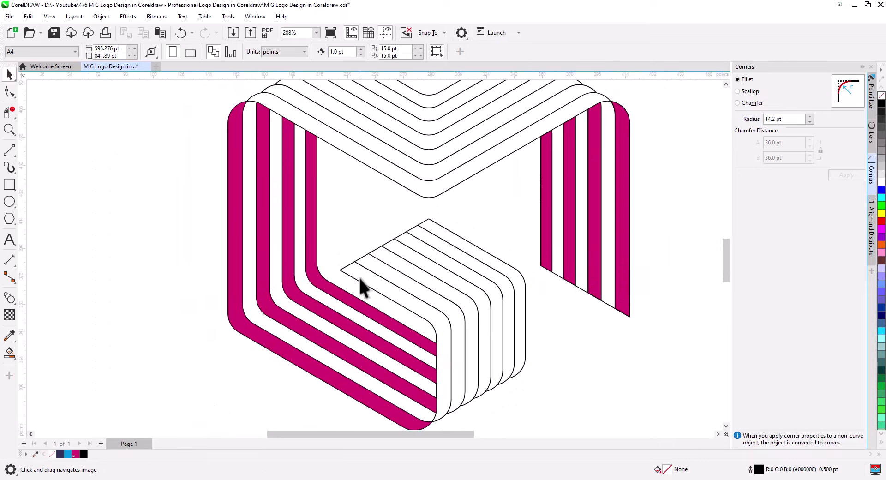
# Combine the four magenta bands running down the left side and lower edge of the G into one curve
pyautogui.click(310, 212)
pyautogui.keyDown('shift'); pyautogui.click(266, 228); pyautogui.keyUp('shift')
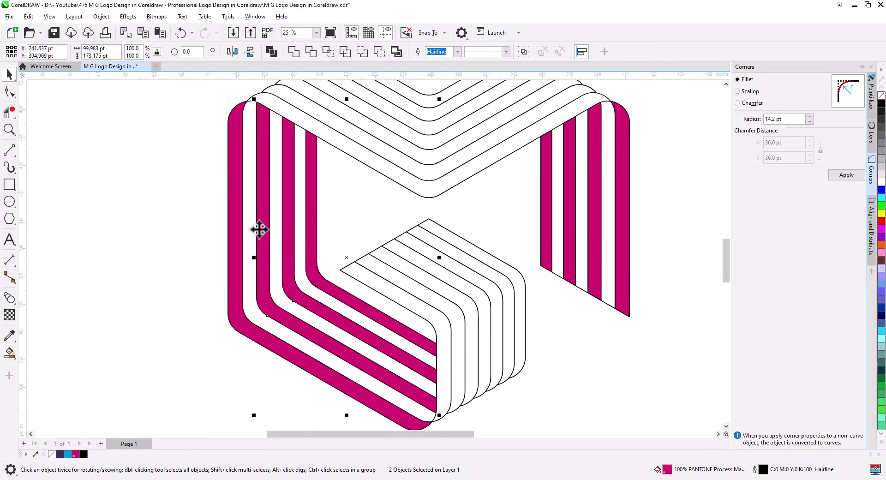
pyautogui.keyDown('shift'); pyautogui.click(249, 230); pyautogui.keyUp('shift')
pyautogui.keyDown('shift'); pyautogui.click(232, 232); pyautogui.keyUp('shift')
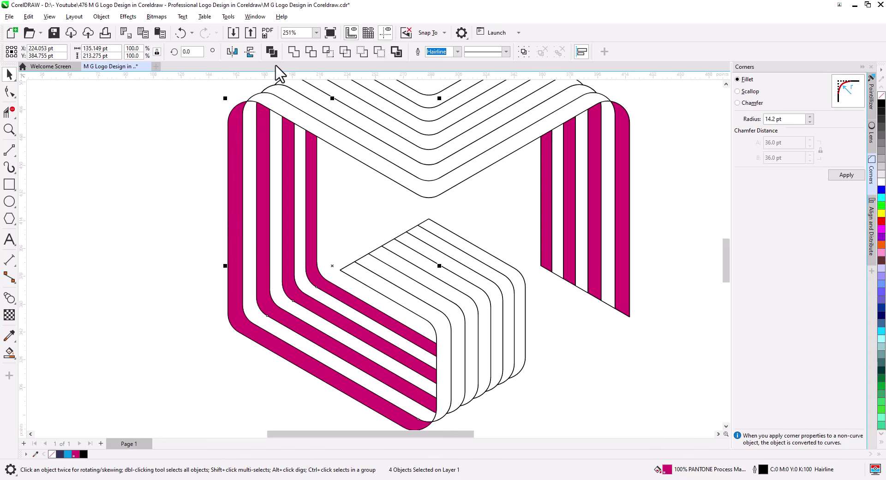
pyautogui.click(271, 51)
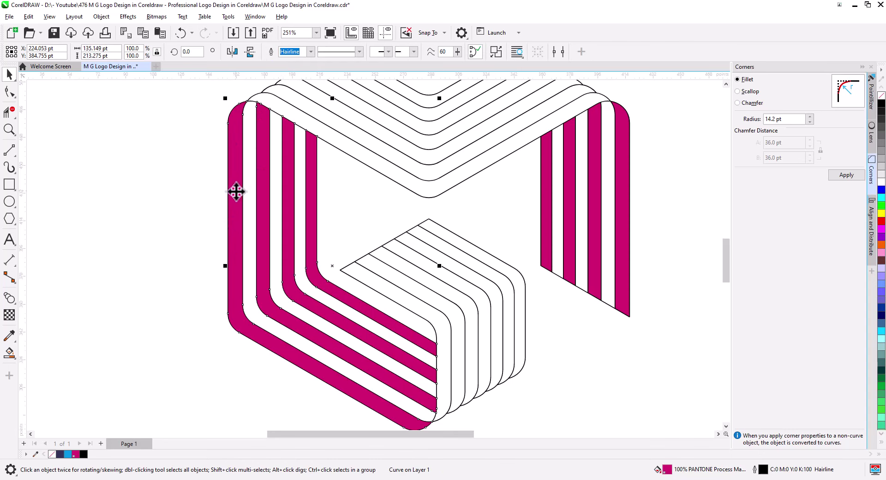
pyautogui.moveTo(235, 191); pyautogui.dragTo(153, 200)
pyautogui.hotkey('ctrl', 'z')
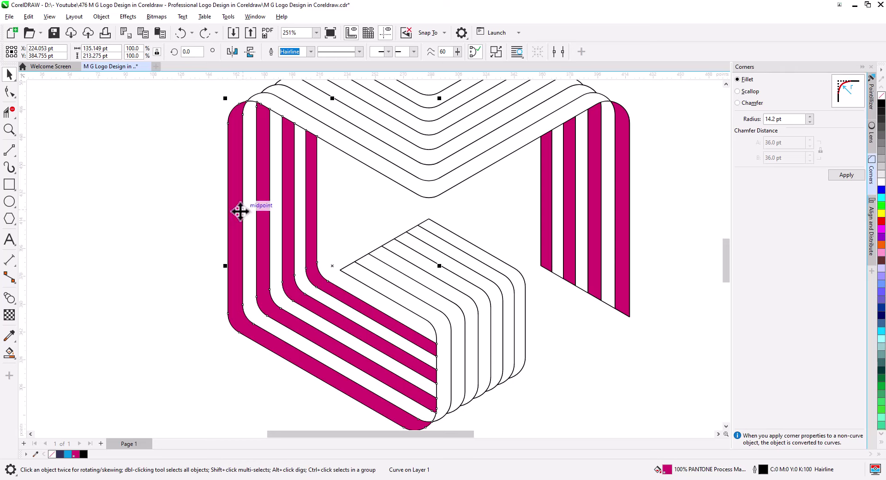
# Send the combined left-side band curve to the back of the page
pyautogui.rightClick(237, 210)
pyautogui.moveTo(341, 221)
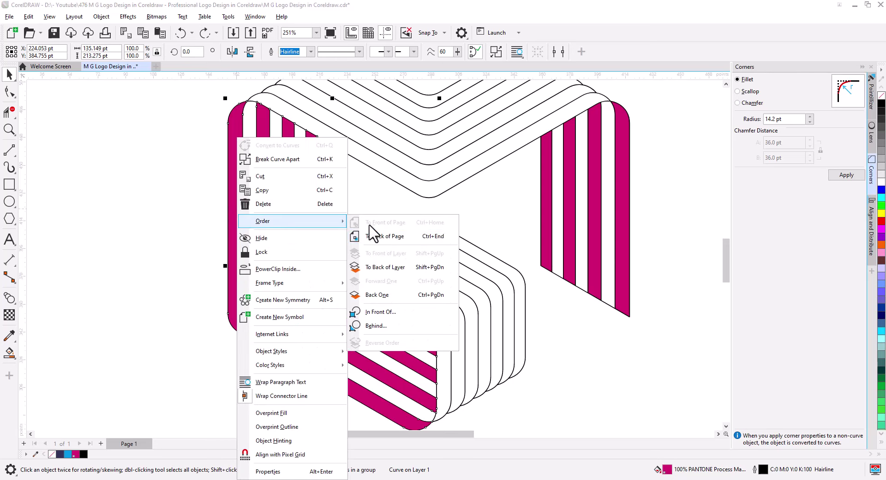
pyautogui.click(369, 235)
# Fill four alternating bands of the G's inner arm with magenta using Smart Fill
pyautogui.moveTo(598, 363); pyautogui.dragTo(484, 338)
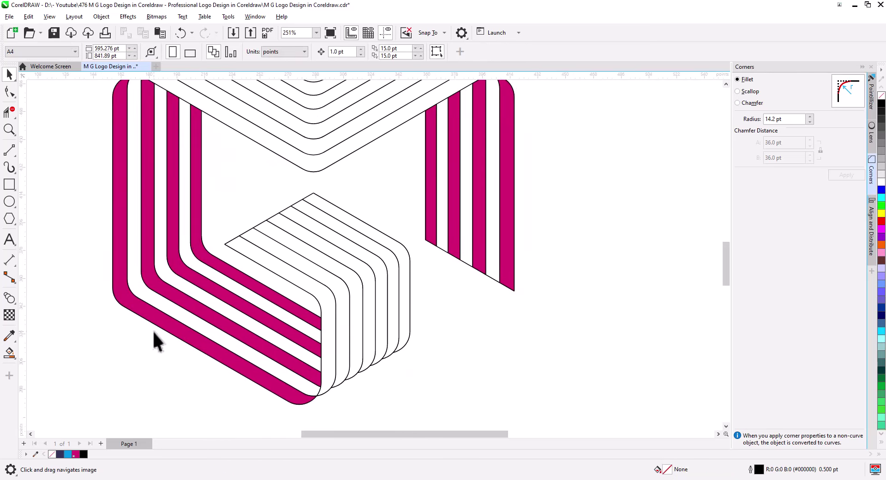
pyautogui.click(9, 353)
pyautogui.click(326, 370)
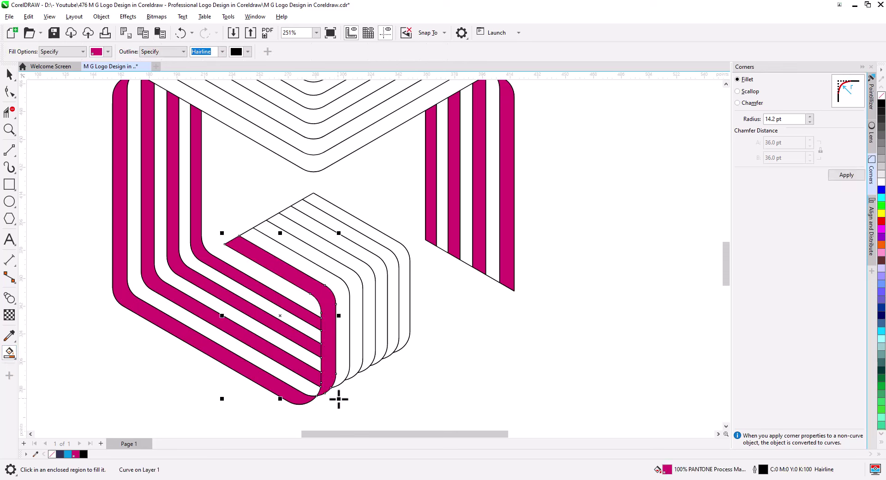
pyautogui.click(368, 361)
pyautogui.click(384, 349)
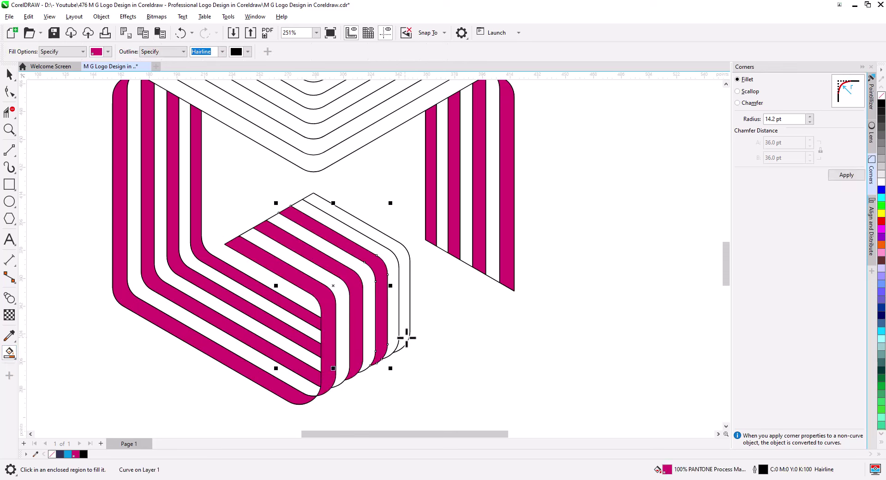
pyautogui.click(405, 336)
pyautogui.click(8, 75)
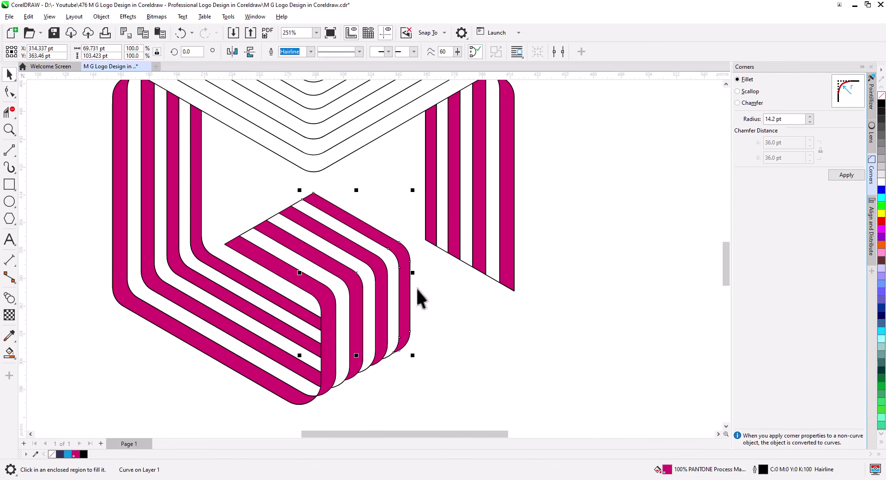
# Combine the four magenta bands of the G's inner arm into one curve
pyautogui.keyDown('shift'); pyautogui.click(380, 281); pyautogui.keyUp('shift')
pyautogui.keyDown('shift'); pyautogui.click(356, 290); pyautogui.keyUp('shift')
pyautogui.keyDown('shift'); pyautogui.click(328, 306); pyautogui.keyUp('shift')
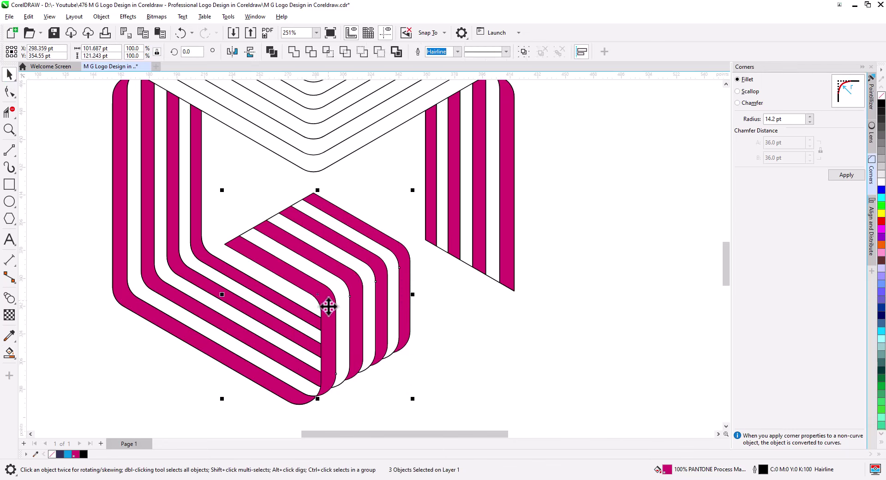
pyautogui.moveTo(331, 310); pyautogui.dragTo(451, 366)
pyautogui.hotkey('ctrl', 'z')
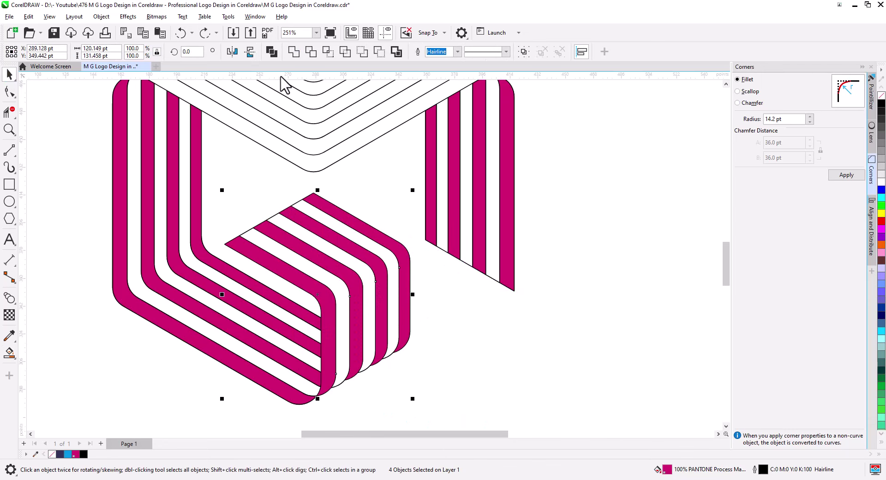
pyautogui.hotkey('ctrl', 'l')
# Combine the magenta bands of the M's right leg and move them, with the slanted end line, clear of the line work
pyautogui.moveTo(371, 191); pyautogui.dragTo(380, 292)
pyautogui.click(521, 340)
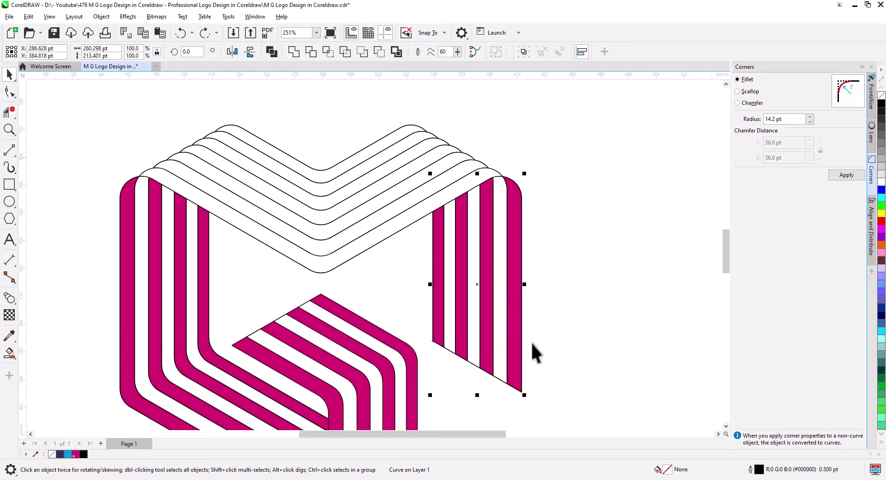
pyautogui.keyDown('shift'); pyautogui.click(510, 294); pyautogui.keyUp('shift')
pyautogui.moveTo(476, 283); pyautogui.dragTo(625, 284)
pyautogui.click(518, 355)
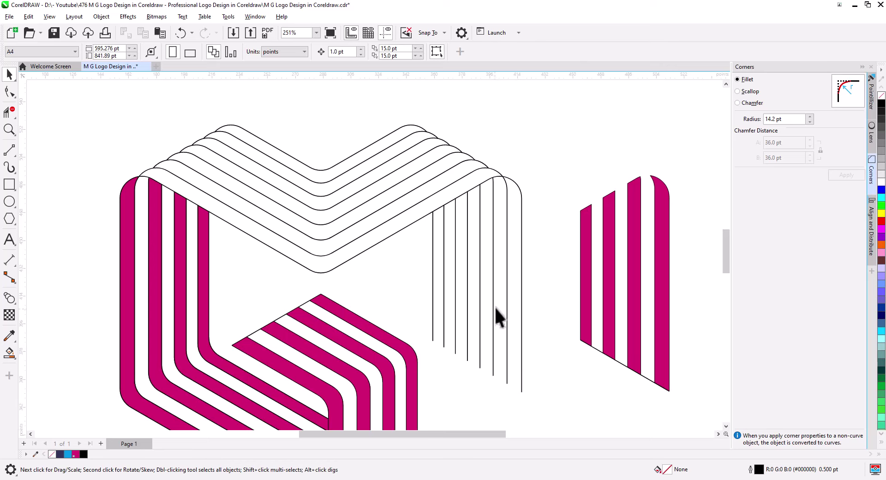
# Examine where the vertical lines meet the diagonal band at the M's upper-right shoulder
pyautogui.scroll(2, 489, 189)
pyautogui.scroll(4, 491, 181)
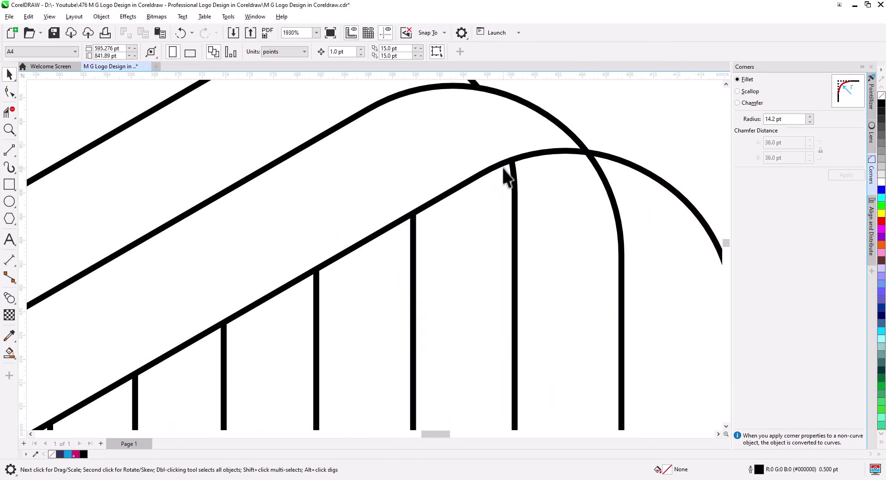
pyautogui.click(496, 168)
pyautogui.click(513, 198)
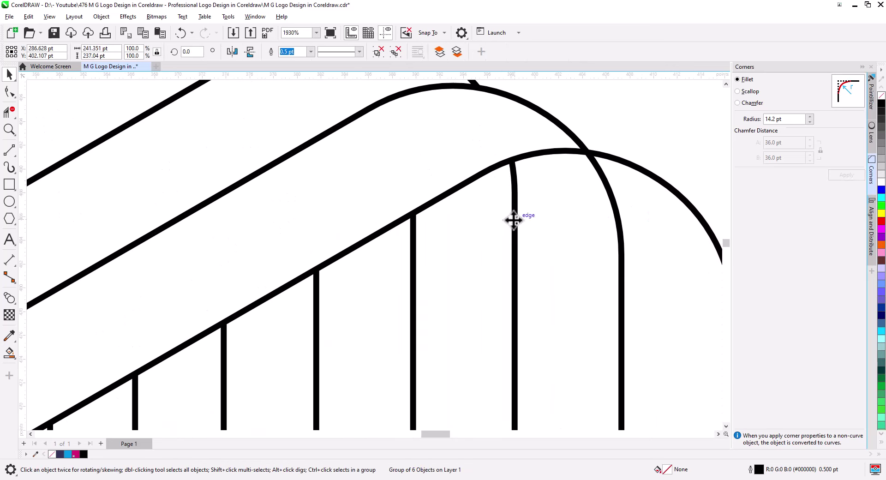
pyautogui.scroll(-2, 511, 249)
pyautogui.click(588, 252)
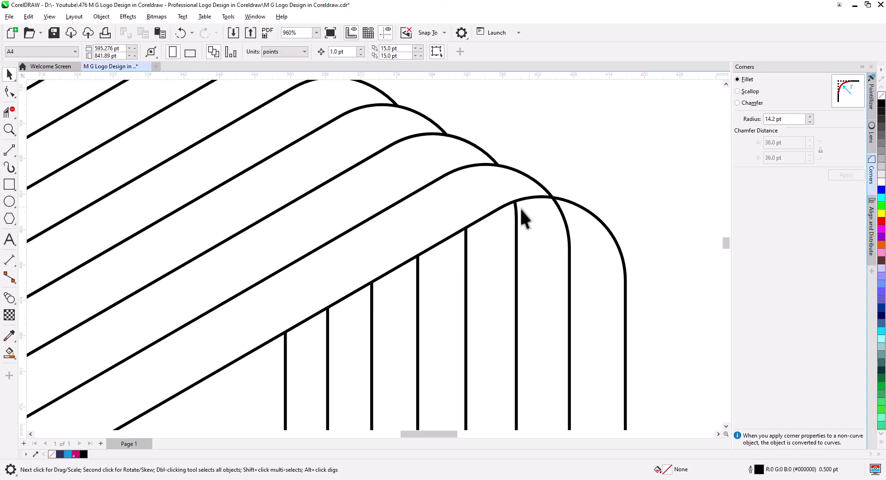
pyautogui.scroll(-3, 514, 224)
pyautogui.moveTo(521, 272); pyautogui.dragTo(514, 141)
pyautogui.scroll(-2, 507, 198)
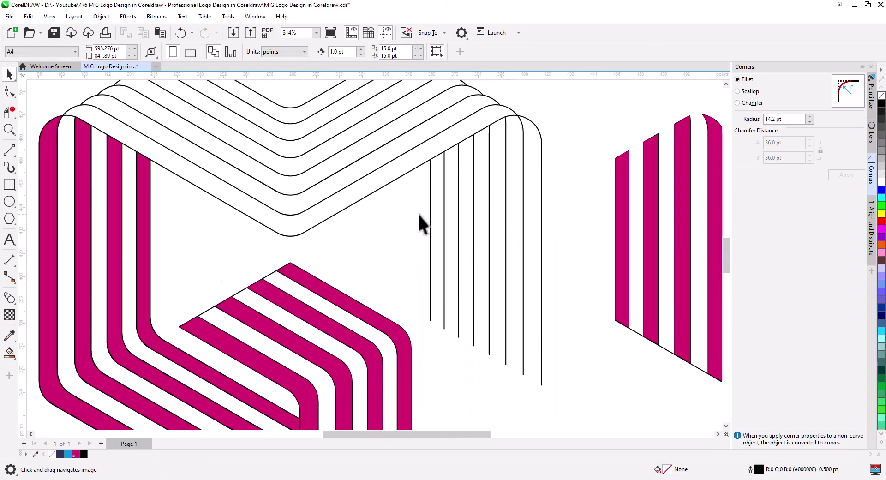
# Fill the lowest chevron band of the M with magenta using Smart Fill
pyautogui.click(10, 353)
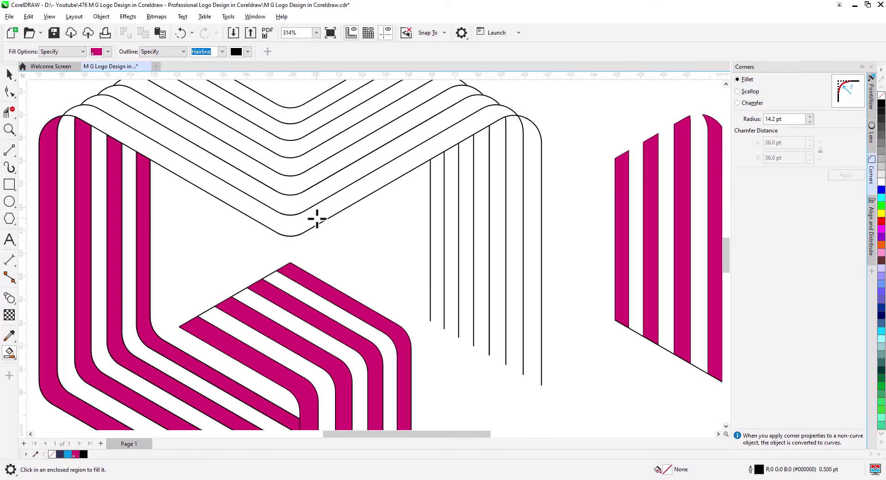
pyautogui.click(317, 220)
pyautogui.click(9, 74)
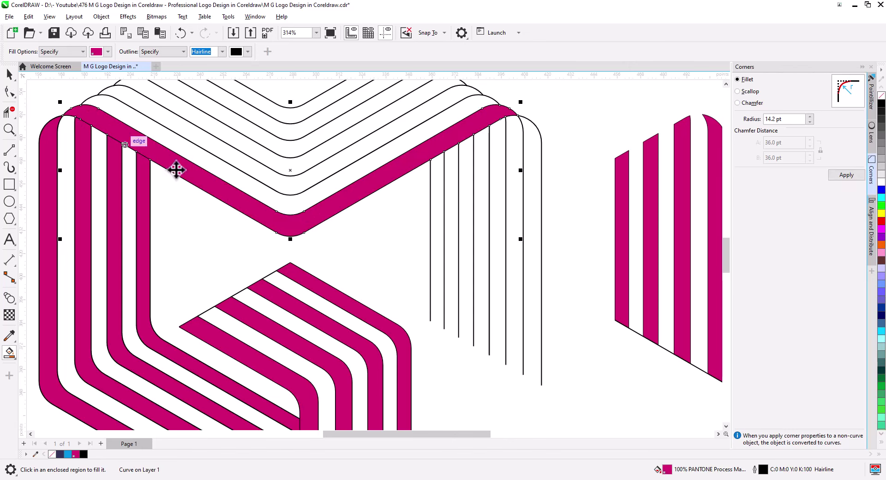
pyautogui.moveTo(263, 217); pyautogui.dragTo(336, 261)
pyautogui.hotkey('ctrl', 'z')
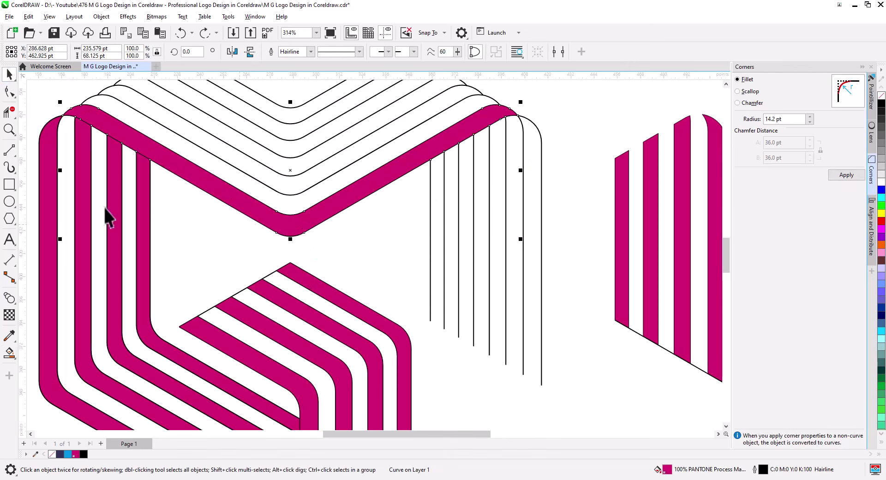
# Fill the three remaining alternating chevron bands above the M's lowest one with magenta
pyautogui.click(9, 353)
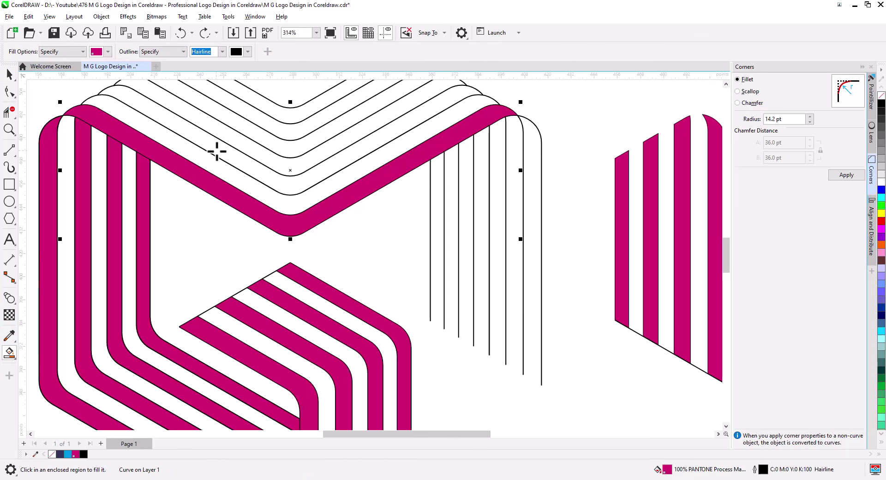
pyautogui.click(253, 139)
pyautogui.click(259, 137)
pyautogui.click(279, 100)
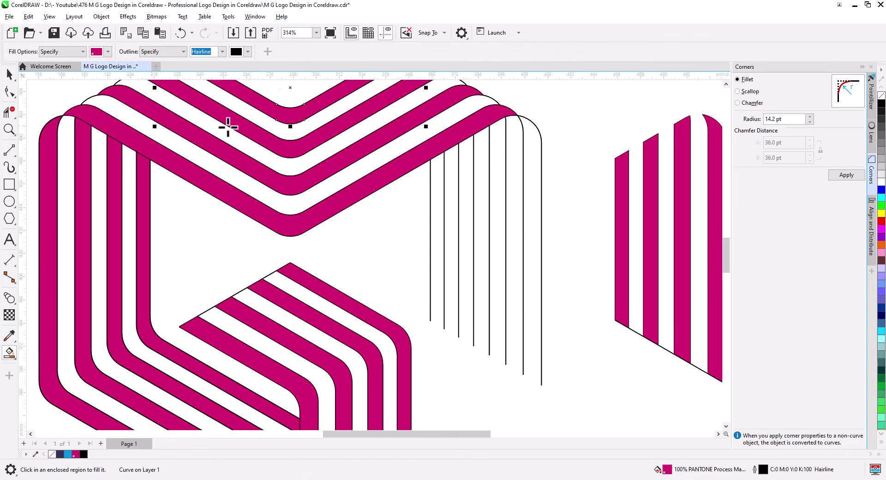
pyautogui.press('space')
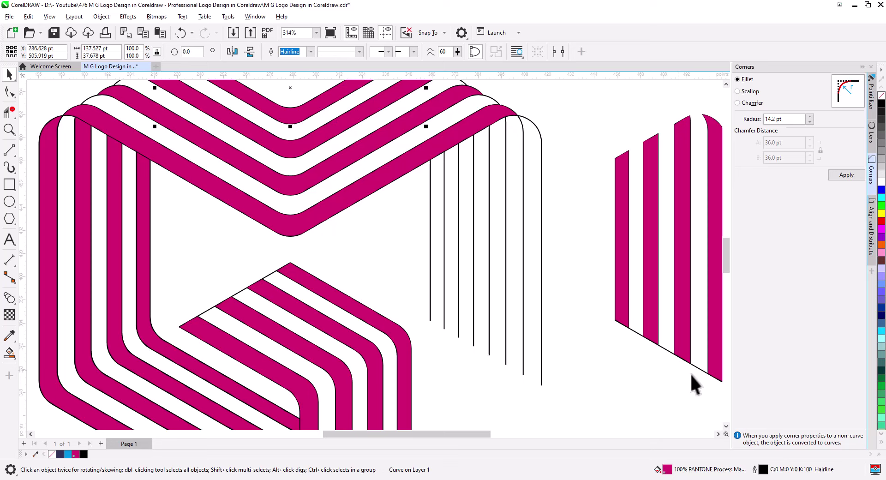
# Move the combined magenta bands back onto the M's right leg and delete the slanted line left beside the logo
pyautogui.click(717, 378)
pyautogui.scroll(-3, 718, 384)
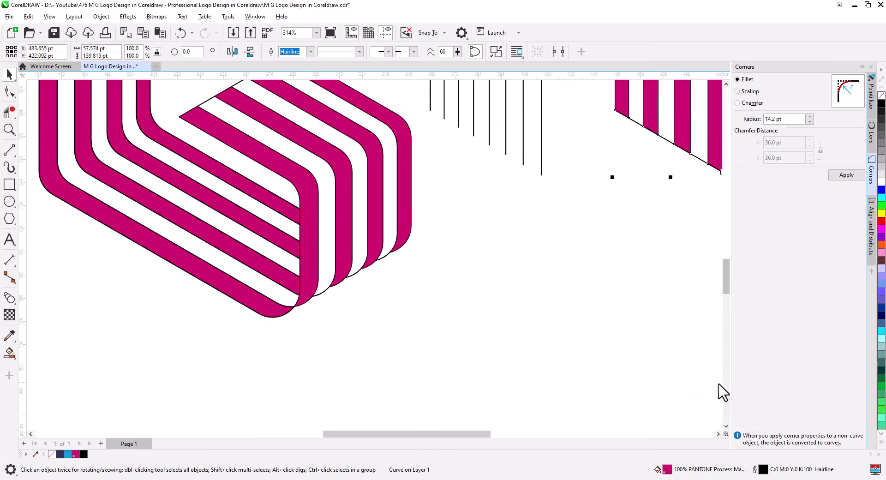
pyautogui.click(726, 238)
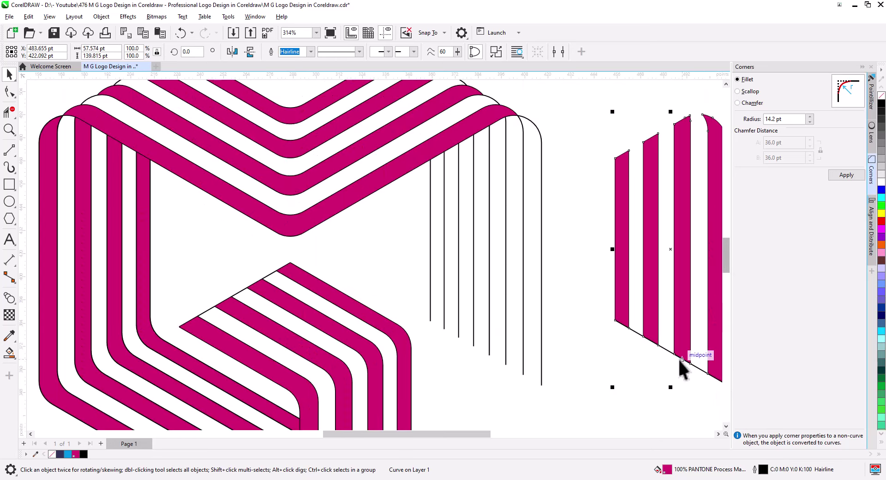
pyautogui.moveTo(672, 369); pyautogui.dragTo(493, 375)
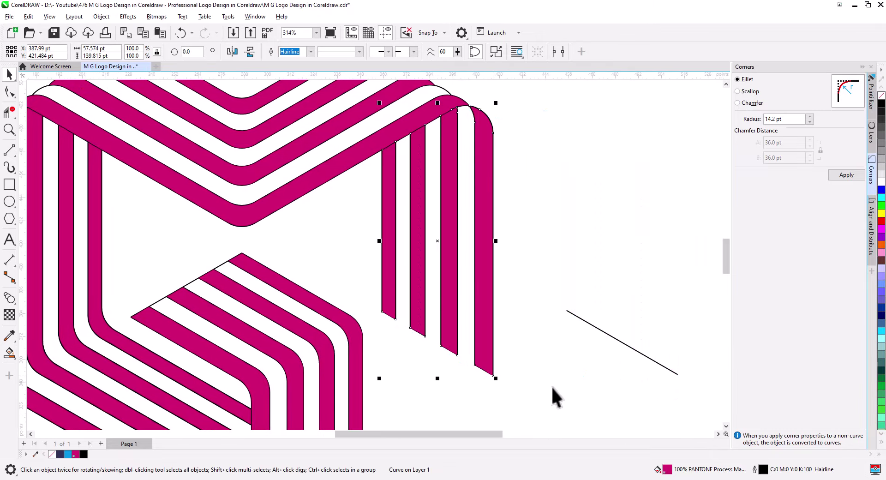
pyautogui.click(686, 392)
pyautogui.press('Delete')
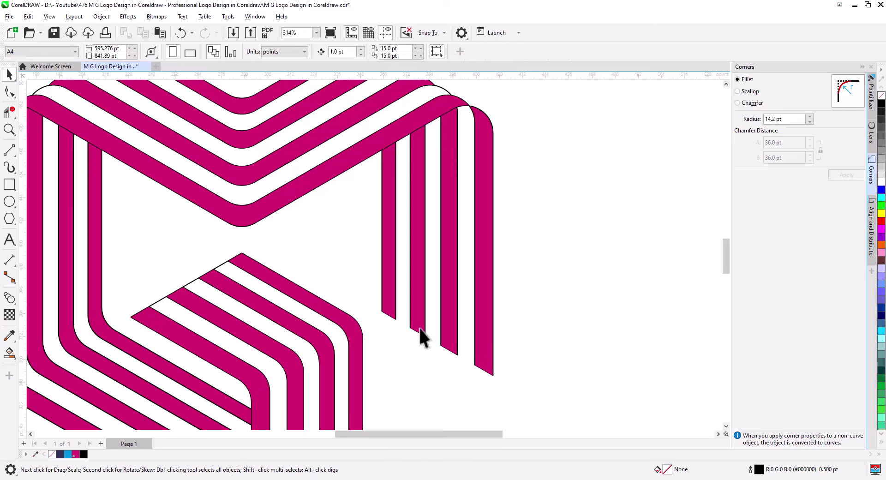
# Combine the four magenta chevron bands of the M into one curve
pyautogui.scroll(-3, 381, 331)
pyautogui.click(383, 284)
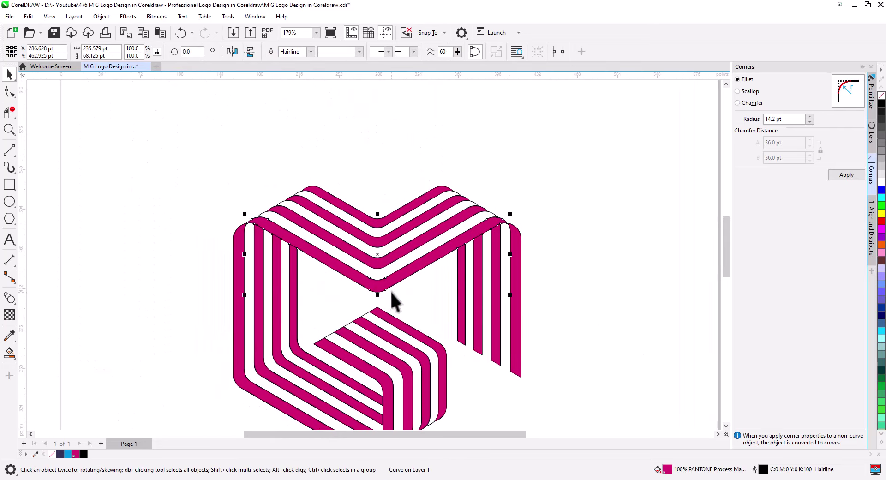
pyautogui.keyDown('shift'); pyautogui.click(385, 252); pyautogui.keyUp('shift')
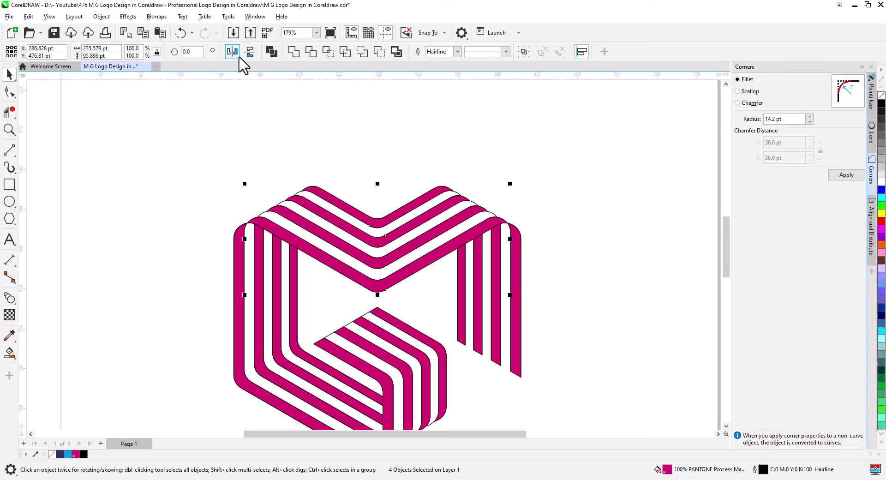
pyautogui.click(326, 123)
pyautogui.moveTo(367, 220); pyautogui.dragTo(302, 147)
pyautogui.hotkey('ctrl', 'z')
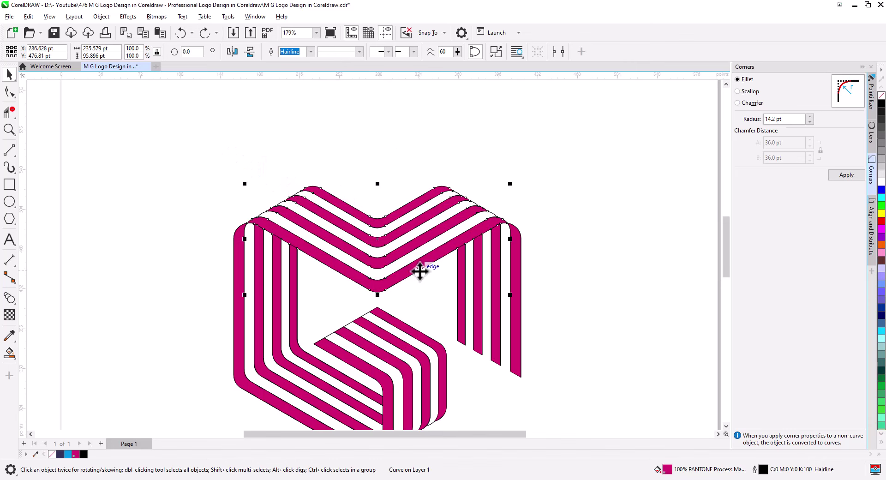
# Delete the leftover outlines of the unfilled stripes between the magenta bands
pyautogui.press('Escape')
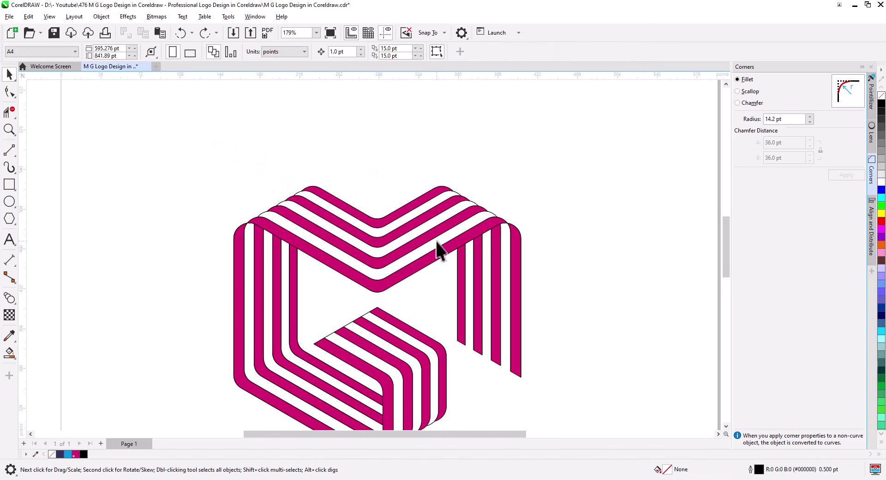
pyautogui.click(441, 290)
pyautogui.press('Delete')
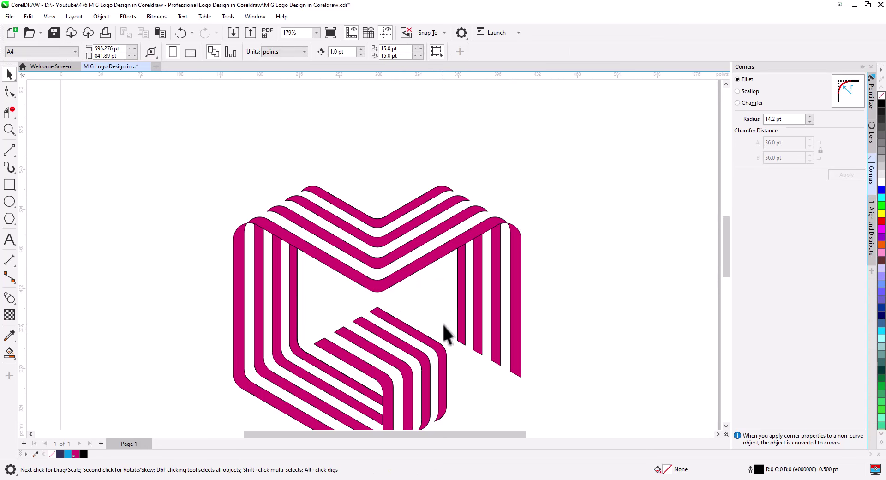
# Select all the combined magenta band curves and move them clear of the remaining thin outlines, to the logo's left
pyautogui.click(495, 263)
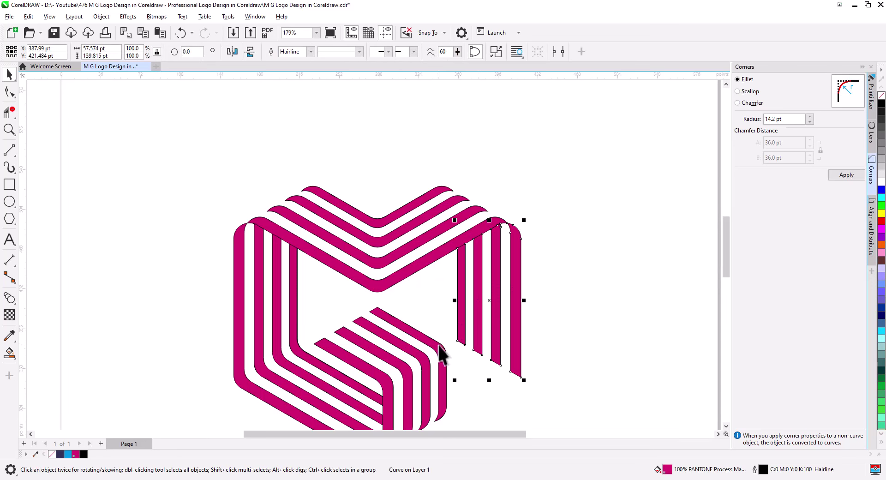
pyautogui.keyDown('shift'); pyautogui.click(350, 382); pyautogui.keyUp('shift')
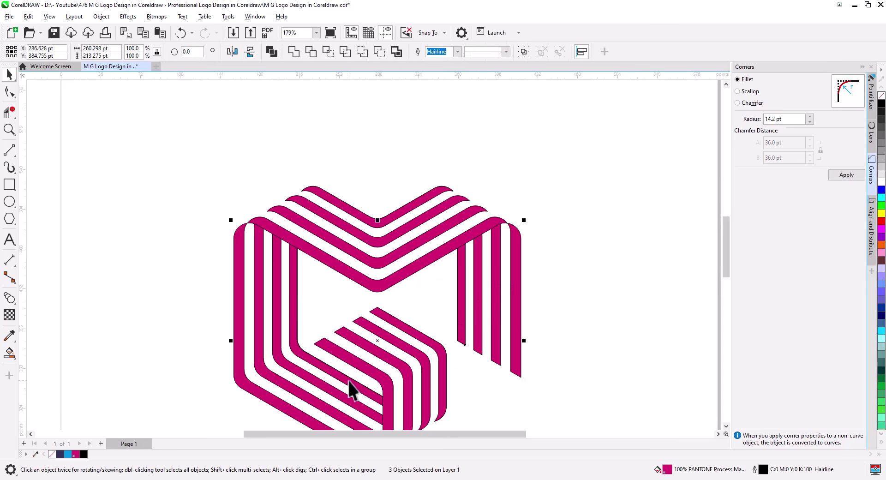
pyautogui.keyDown('shift'); pyautogui.click(380, 284); pyautogui.keyUp('shift')
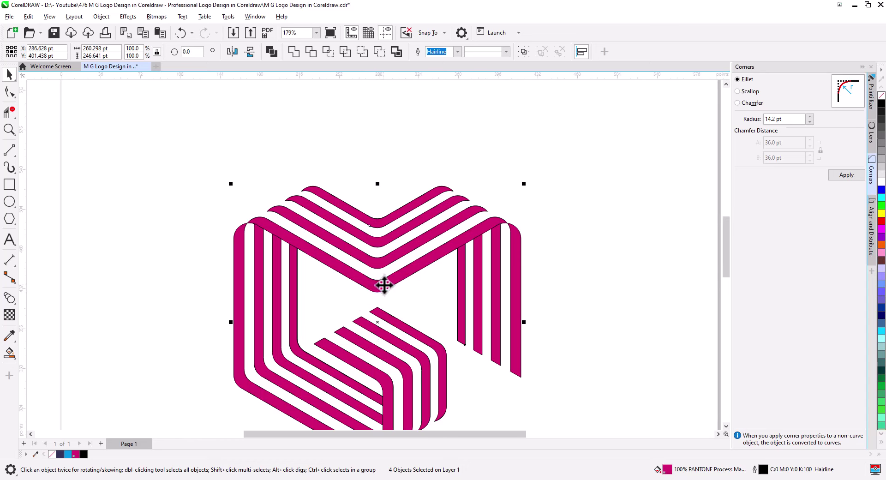
pyautogui.moveTo(383, 285); pyautogui.dragTo(97, 299)
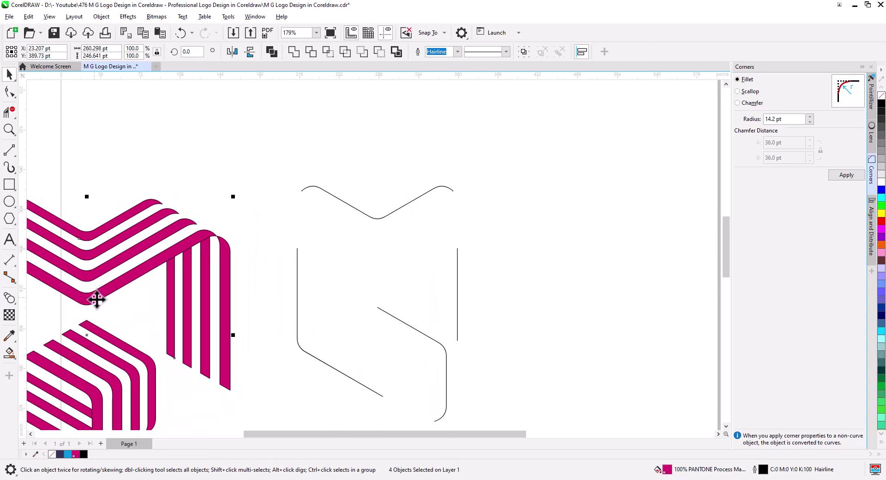
# Delete the thin construction outlines left behind where the logo stood
pyautogui.moveTo(273, 328); pyautogui.dragTo(466, 225)
pyautogui.scroll(-2, 475, 241)
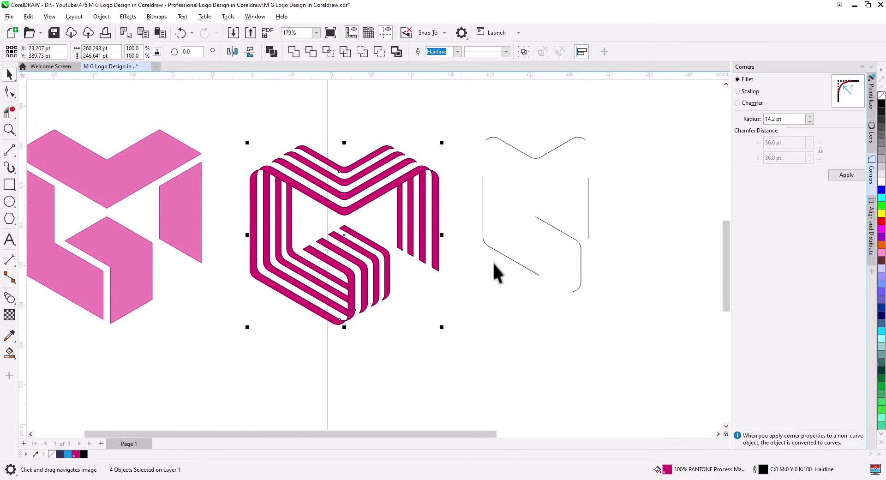
pyautogui.moveTo(492, 263); pyautogui.dragTo(478, 275)
pyautogui.moveTo(439, 114); pyautogui.dragTo(439, 116)
pyautogui.press('Delete')
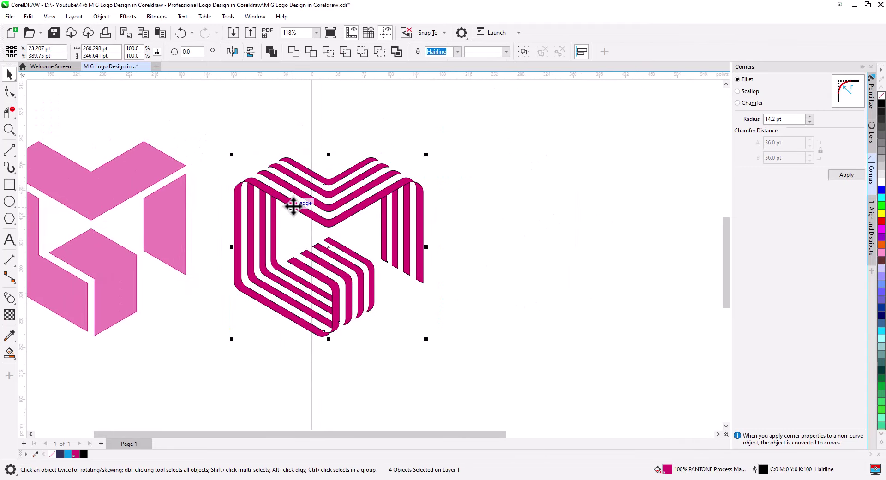
# Move the striped magenta logo back onto the page
pyautogui.moveTo(292, 205); pyautogui.dragTo(494, 207)
pyautogui.moveTo(580, 261); pyautogui.dragTo(461, 273)
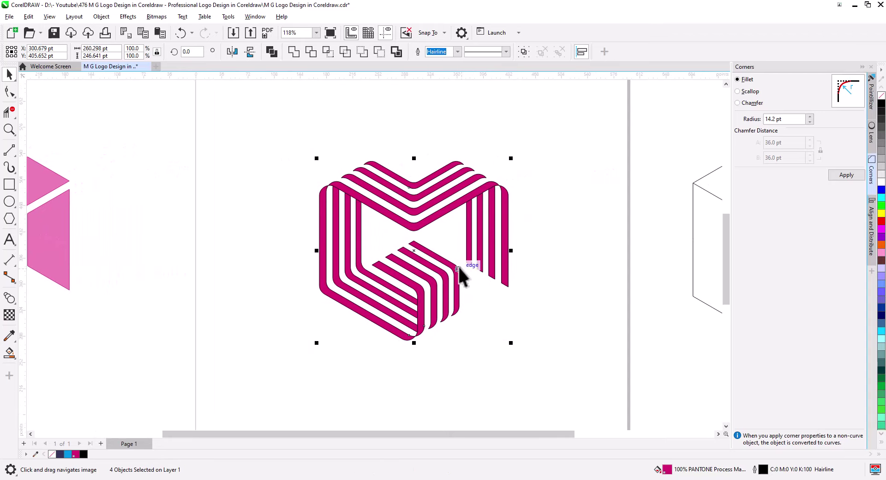
pyautogui.scroll(3, 451, 257)
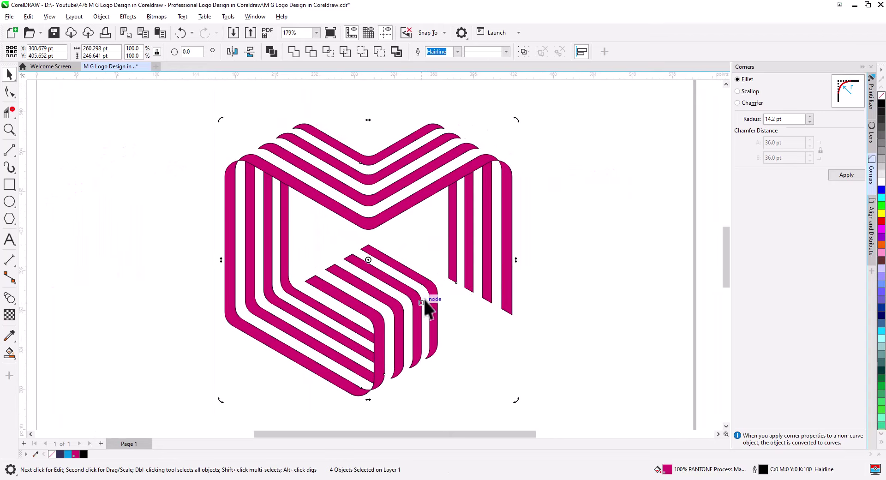
# Apply a linear fountain fill running diagonally down the G's inner bands, with magenta as its end colour
pyautogui.click(573, 328)
pyautogui.click(436, 335)
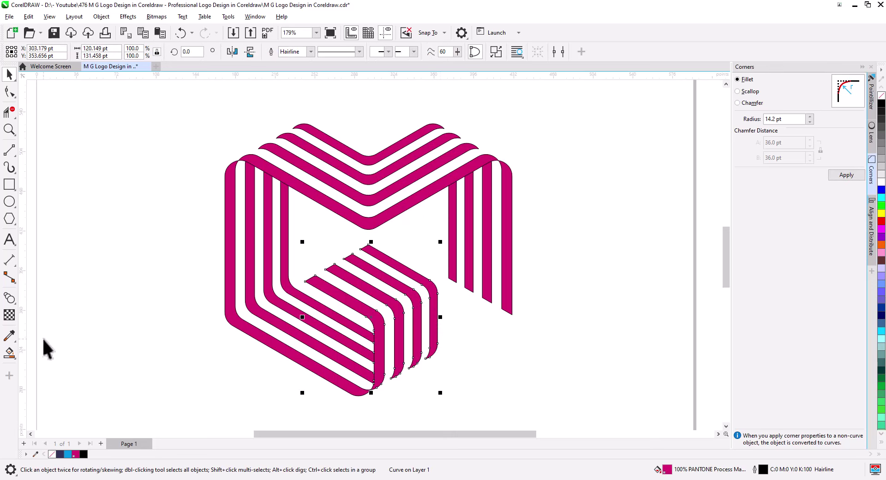
pyautogui.click(9, 353)
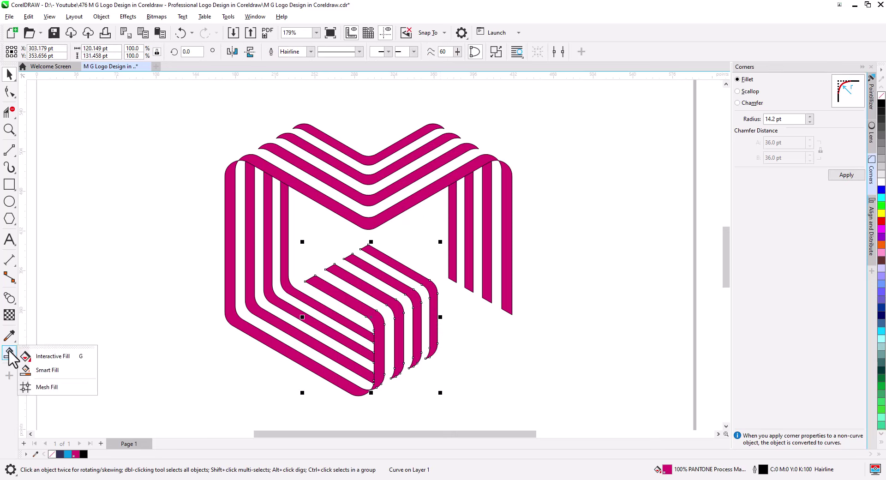
pyautogui.click(44, 356)
pyautogui.moveTo(338, 267); pyautogui.dragTo(391, 378)
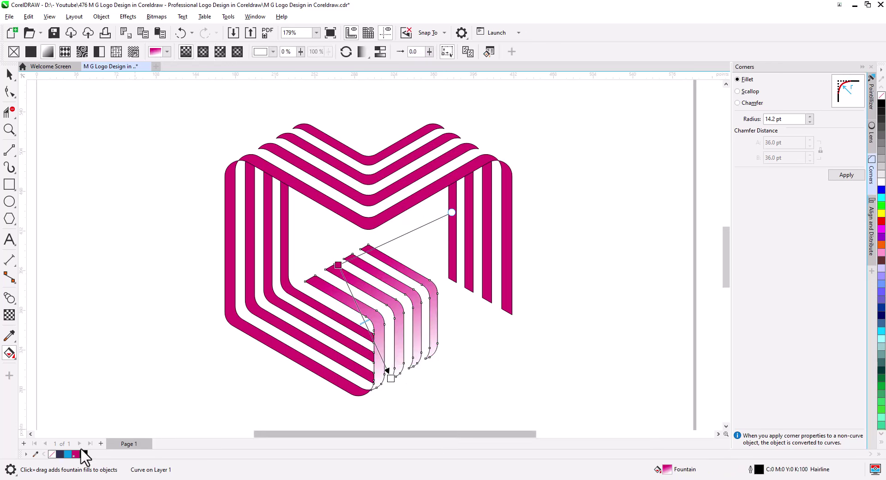
pyautogui.moveTo(98, 455); pyautogui.dragTo(391, 379)
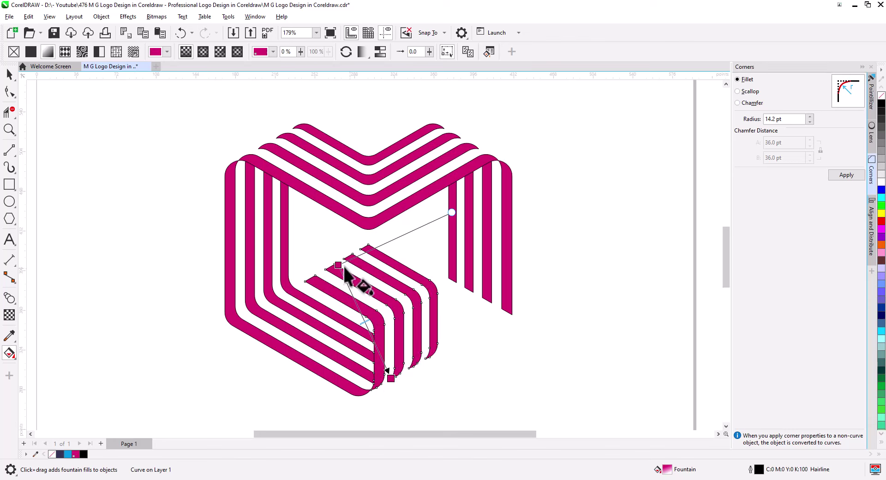
# Set the start colour of the inner G bands' gradient to a dark CMYK shade of magenta
pyautogui.click(360, 257)
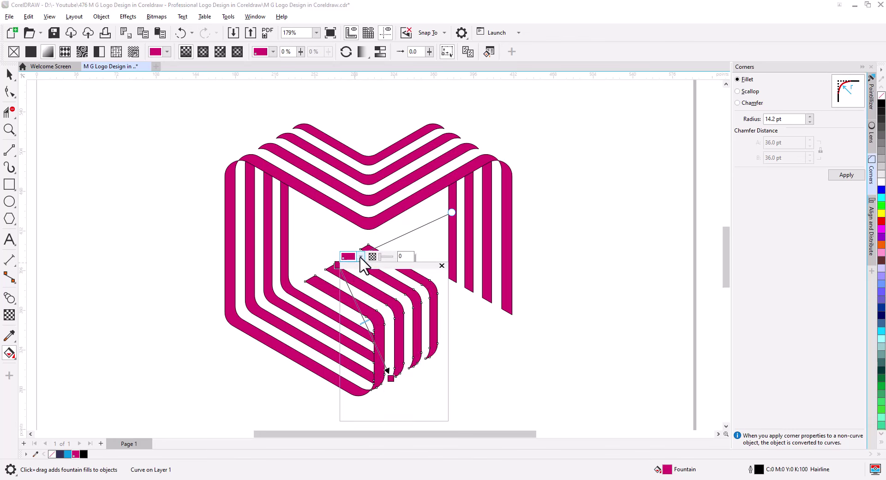
pyautogui.click(350, 274)
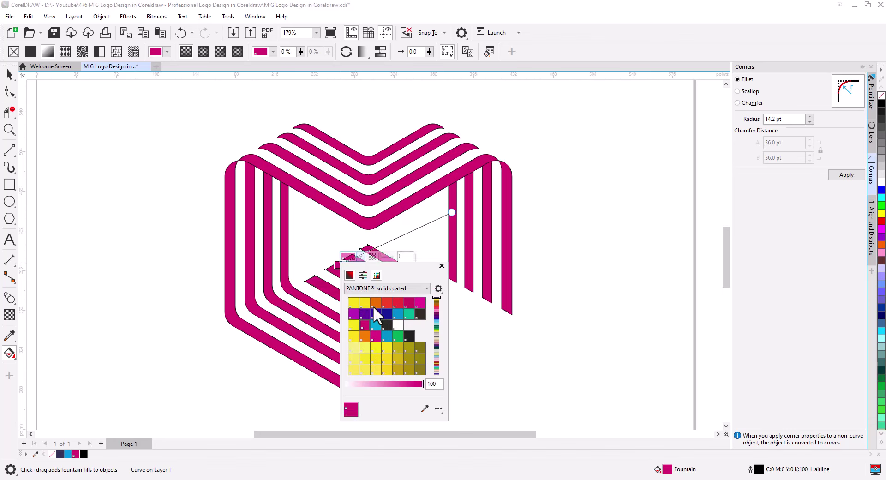
pyautogui.moveTo(399, 311); pyautogui.dragTo(404, 330)
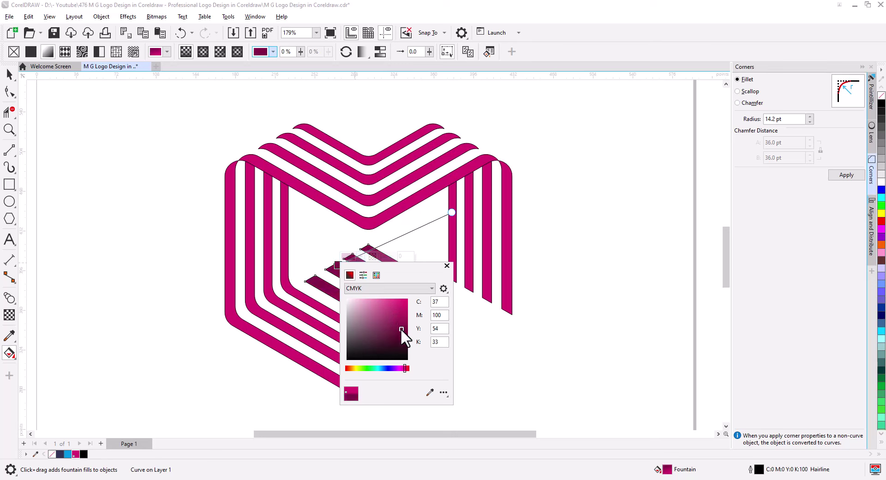
pyautogui.moveTo(398, 265); pyautogui.dragTo(588, 265)
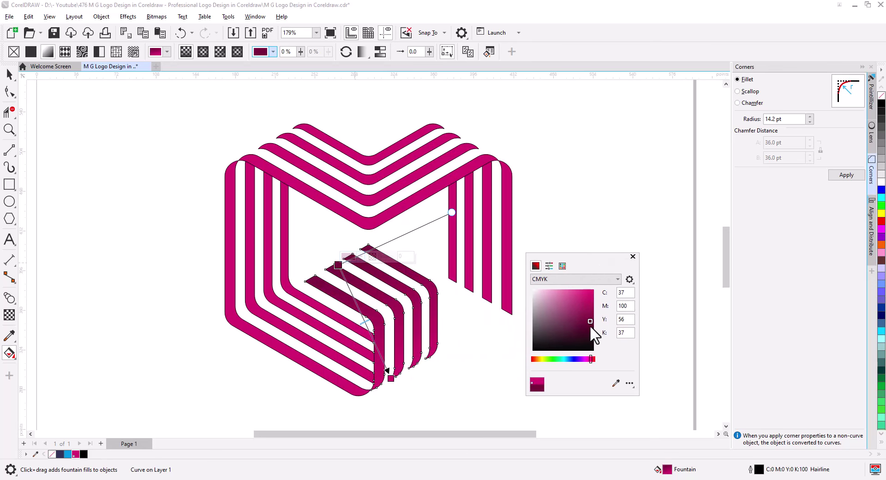
pyautogui.moveTo(593, 324); pyautogui.dragTo(593, 320)
pyautogui.click(9, 75)
pyautogui.click(139, 276)
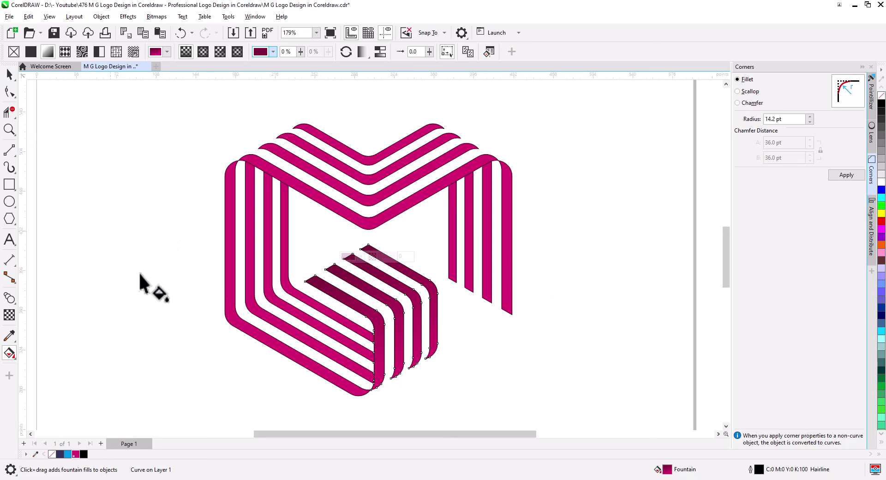
# Copy the fill of the G's inner bands onto the outer bands, the M's chevron bands and its right leg
pyautogui.click(11, 75)
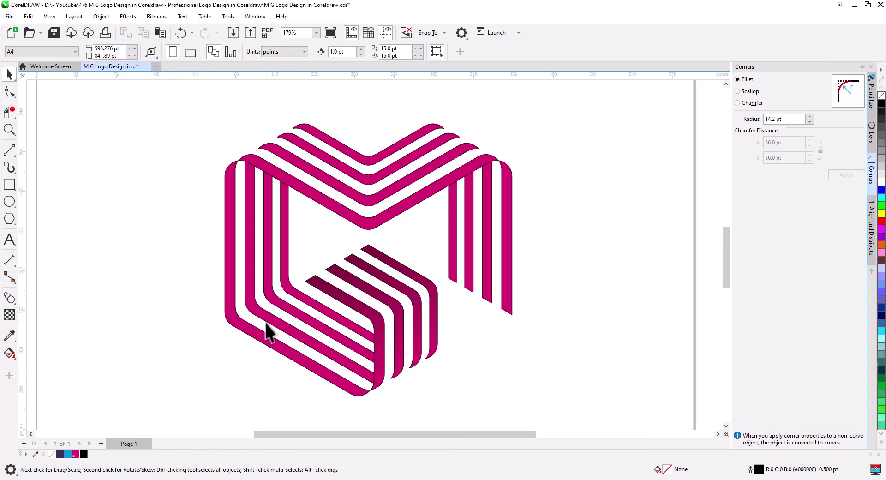
pyautogui.click(278, 327)
pyautogui.keyDown('shift'); pyautogui.click(321, 199); pyautogui.keyUp('shift')
pyautogui.keyDown('shift'); pyautogui.click(467, 257); pyautogui.keyUp('shift')
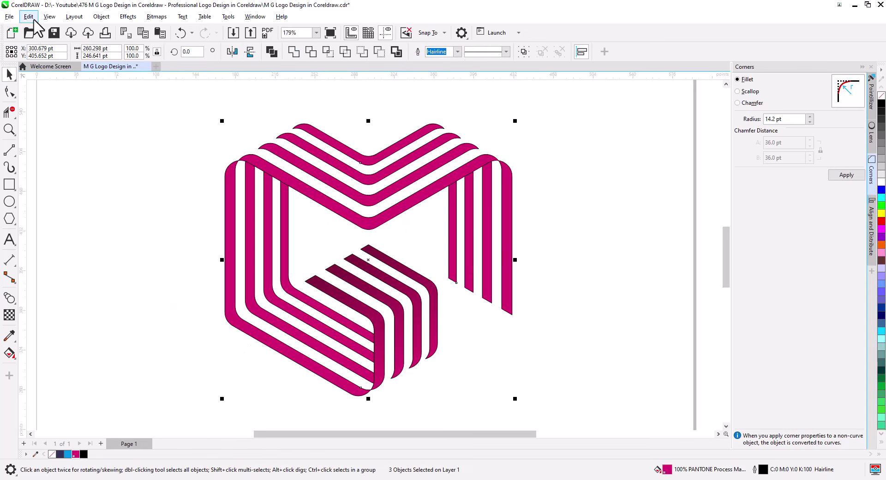
pyautogui.click(28, 17)
pyautogui.click(71, 104)
pyautogui.click(449, 261)
pyautogui.click(387, 300)
pyautogui.click(573, 329)
# Adjust the end point of the gradient on the M's right leg with Interactive Fill
pyautogui.click(507, 283)
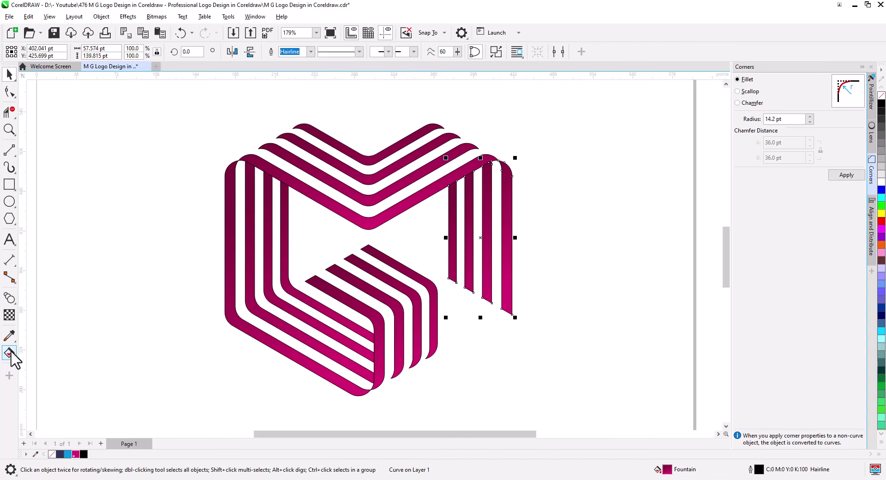
pyautogui.click(9, 352)
pyautogui.moveTo(500, 287); pyautogui.dragTo(475, 296)
# Stretch the gradient on the left outer bands diagonally from their upper corner to the G's lower tip
pyautogui.click(264, 267)
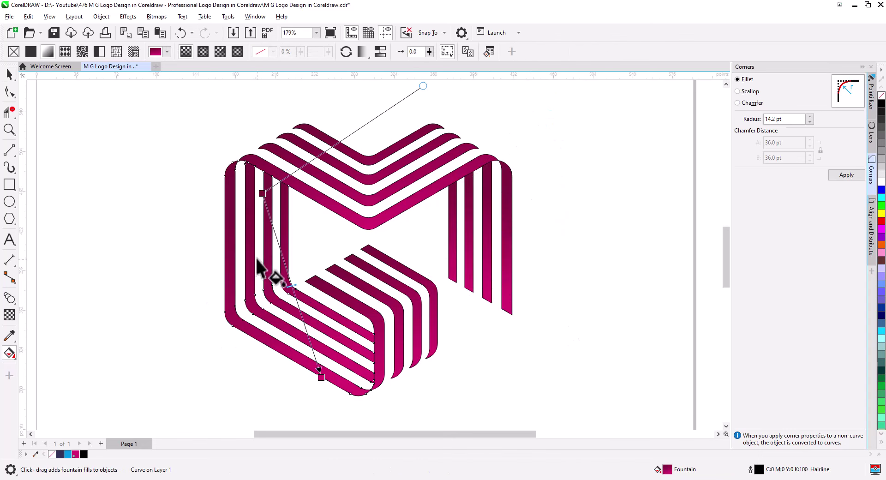
pyautogui.moveTo(321, 377); pyautogui.dragTo(378, 399)
pyautogui.moveTo(344, 208); pyautogui.dragTo(334, 314)
pyautogui.moveTo(433, 115); pyautogui.dragTo(320, 236)
pyautogui.moveTo(327, 305); pyautogui.dragTo(305, 171)
pyautogui.moveTo(222, 148); pyautogui.dragTo(222, 163)
pyautogui.moveTo(296, 119); pyautogui.dragTo(291, 123)
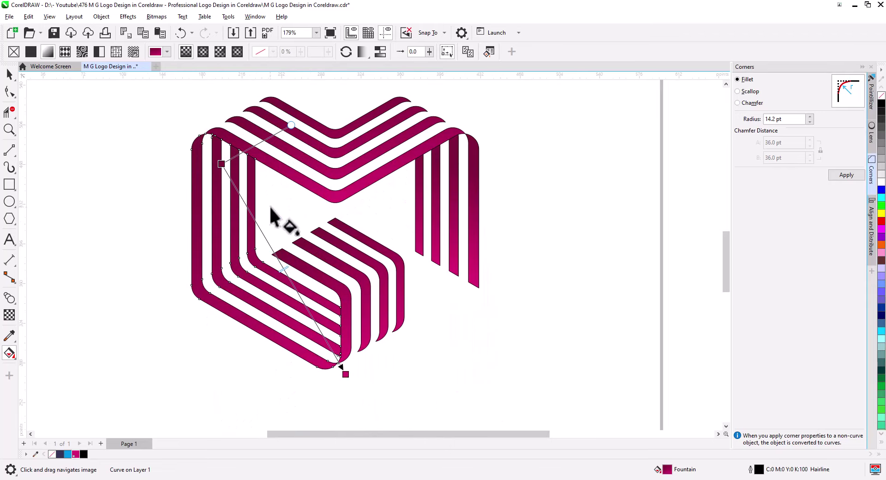
# Set the end colour of the outer bands' gradient to the dark magenta sampled from its start
pyautogui.moveTo(271, 208); pyautogui.dragTo(266, 187)
pyautogui.click(340, 353)
pyautogui.click(362, 346)
pyautogui.click(432, 342)
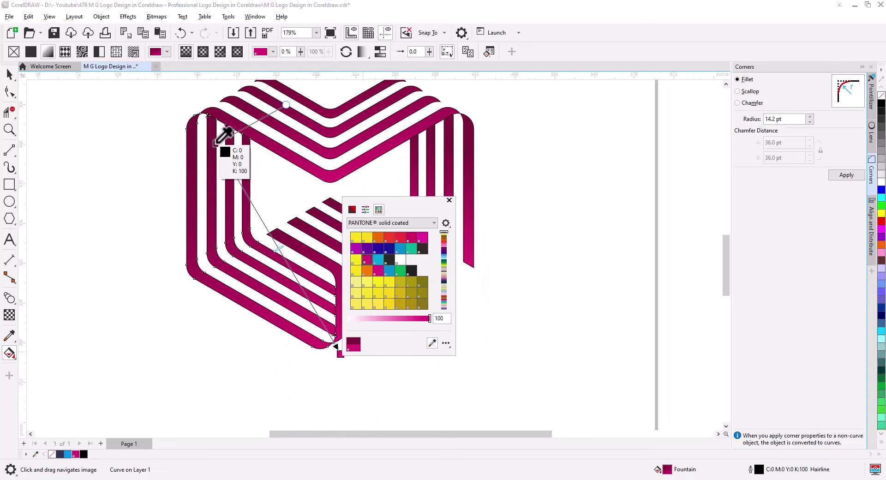
pyautogui.click(215, 118)
pyautogui.click(102, 415)
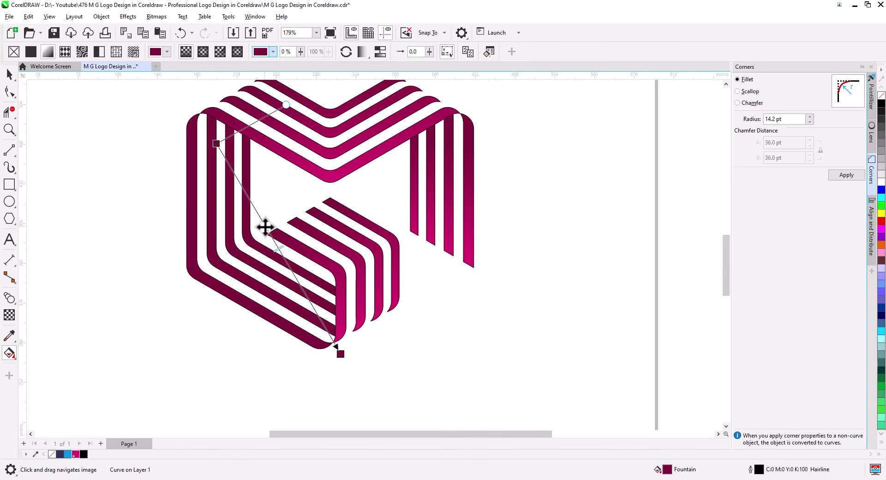
# Add a magenta colour stop at 39% to the outer bands' gradient and pull its end point slightly inward
pyautogui.moveTo(261, 223); pyautogui.dragTo(264, 224)
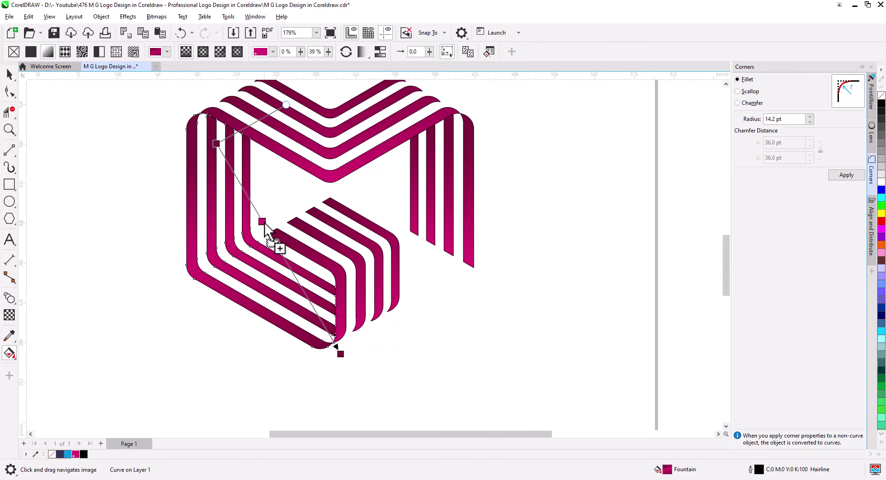
pyautogui.moveTo(339, 353); pyautogui.dragTo(323, 329)
pyautogui.moveTo(364, 193); pyautogui.dragTo(351, 239)
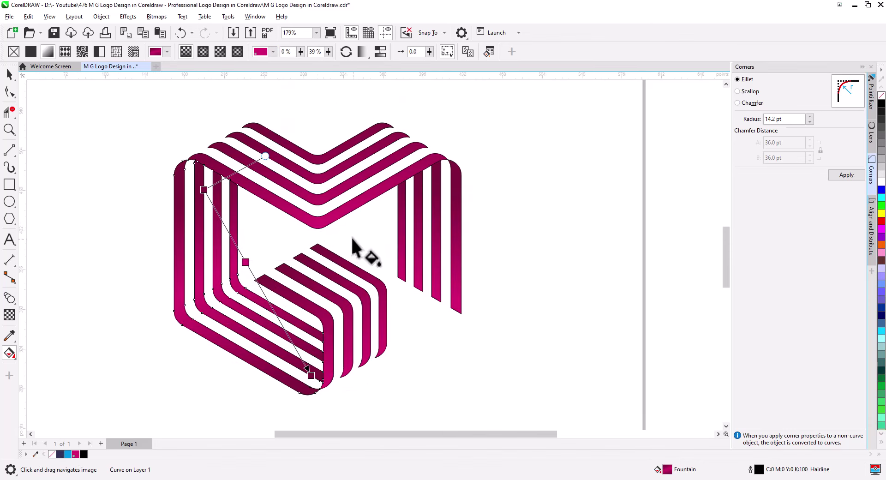
# Reposition the chevron bands' gradient so it runs almost horizontally from the M's left shoulder to its right shoulder
pyautogui.click(323, 226)
pyautogui.moveTo(253, 135); pyautogui.dragTo(216, 142)
pyautogui.moveTo(354, 219); pyautogui.dragTo(440, 154)
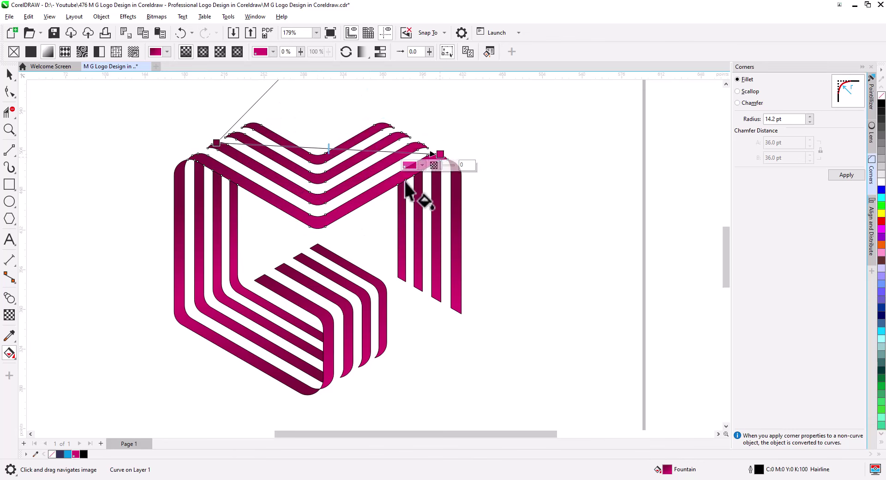
pyautogui.moveTo(405, 184); pyautogui.dragTo(453, 290)
pyautogui.moveTo(418, 84); pyautogui.dragTo(269, 141)
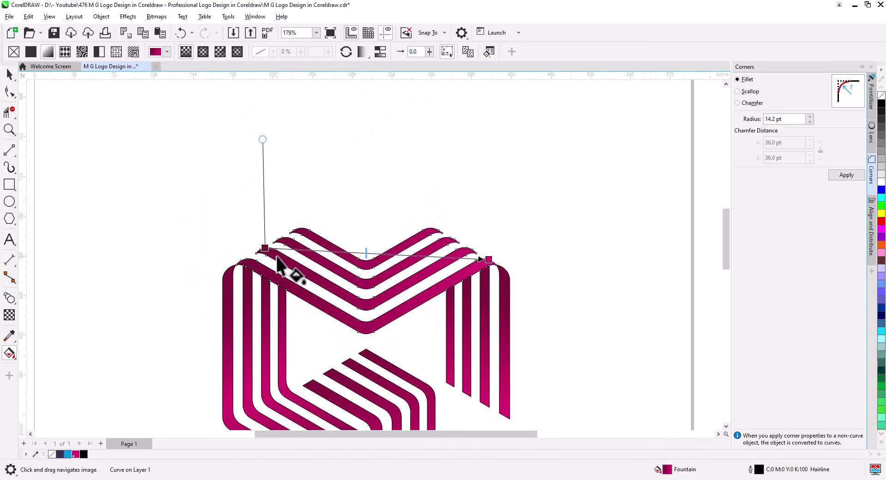
pyautogui.moveTo(265, 248); pyautogui.dragTo(260, 250)
# Add a dark magenta colour stop at 48% to the chevron gradient, make its start magenta and adjust the stop's position
pyautogui.doubleClick(368, 254)
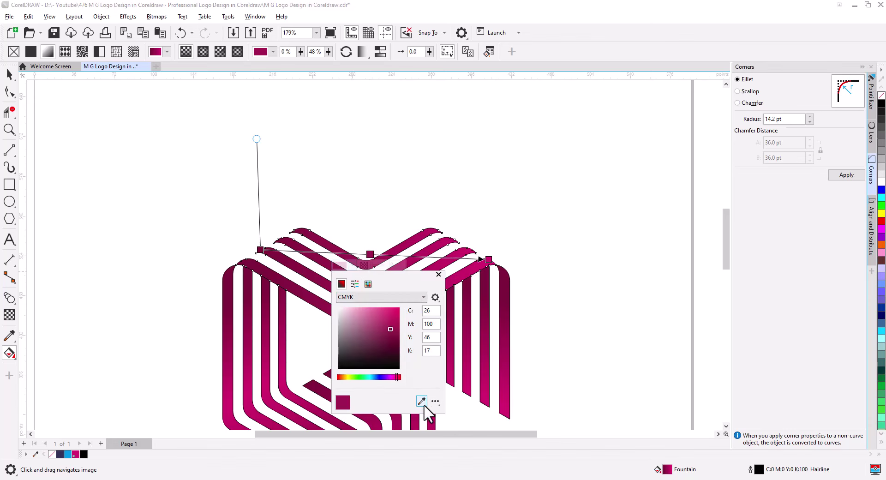
pyautogui.click(75, 454)
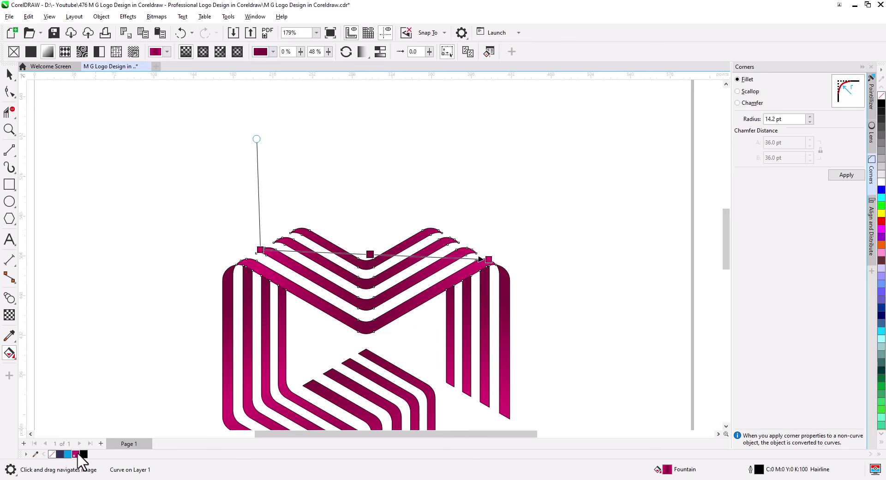
pyautogui.moveTo(490, 262); pyautogui.dragTo(488, 259)
pyautogui.moveTo(370, 254); pyautogui.dragTo(366, 254)
# Add magenta colour stops on both sides of the chevron gradient's dark middle and deselect the bands
pyautogui.moveTo(75, 454); pyautogui.dragTo(329, 252)
pyautogui.moveTo(75, 454); pyautogui.dragTo(399, 272)
pyautogui.scroll(-2, 362, 328)
pyautogui.press('space')
pyautogui.click(168, 307)
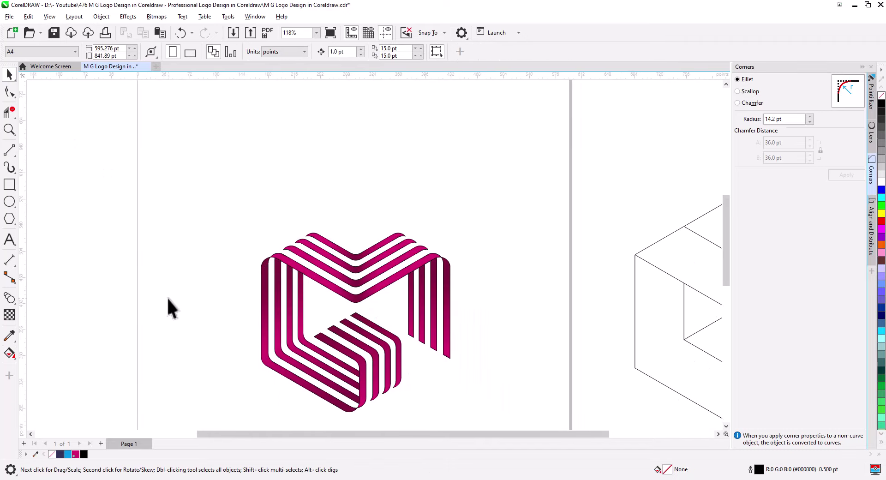